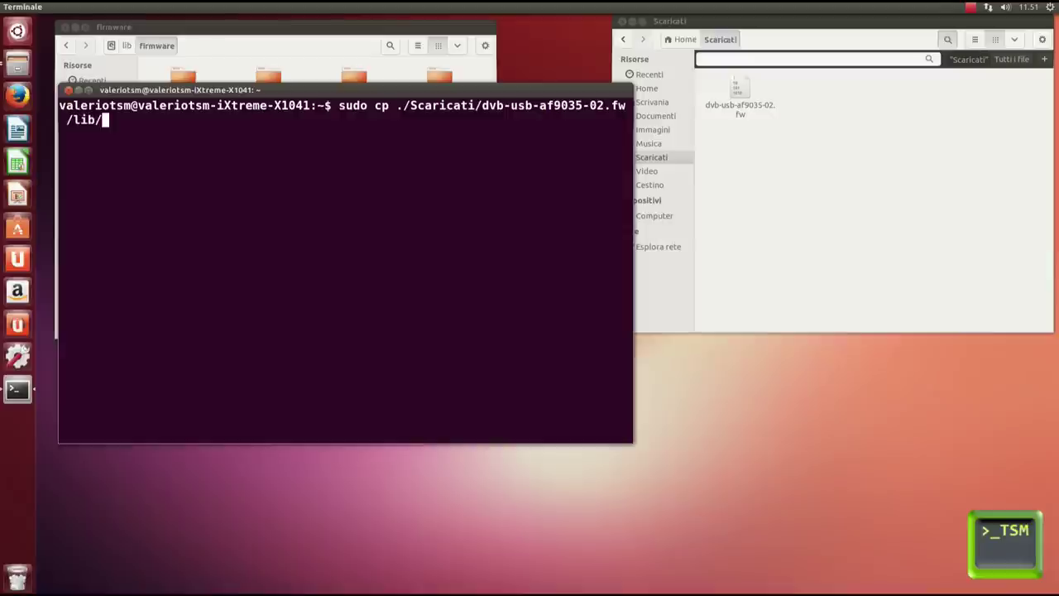
Copy dvb-usb-af9035-02.fw from ./Scaricati into /lib/firmware with sudo and enter the account password
{"action": "type", "text": "firmwa"}
{"action": "key", "text": "BackSpace"}
{"action": "type", "text": "ware"}
{"action": "key", "text": "Return"}
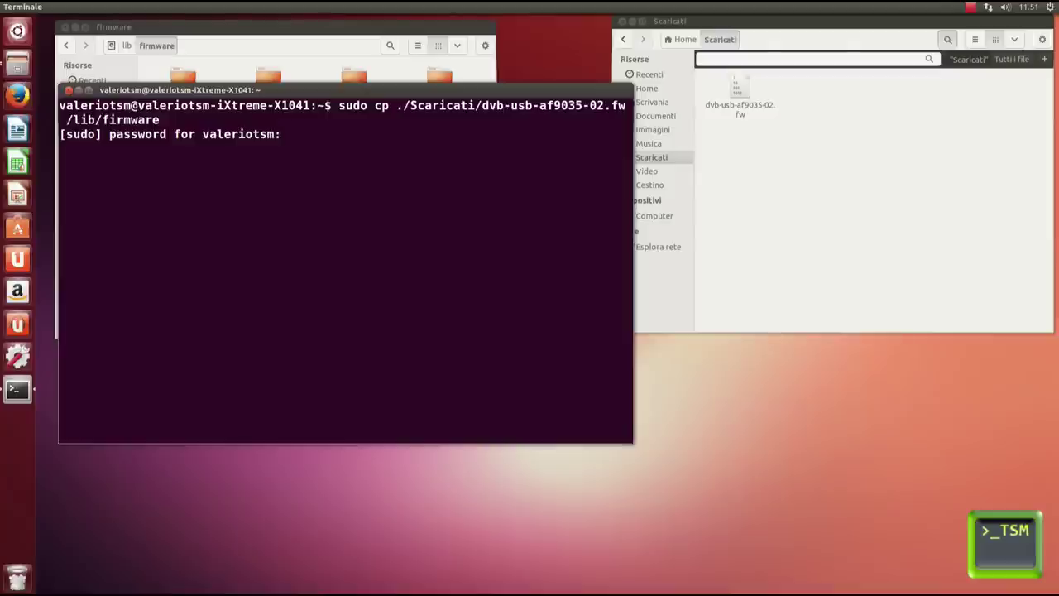
{"action": "key", "text": "Return"}
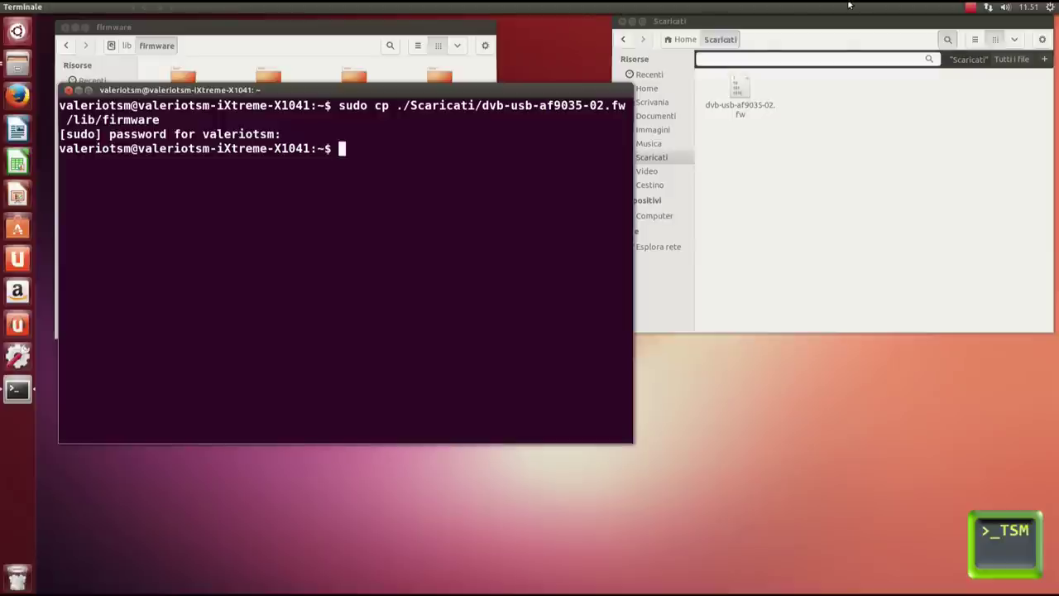
{"action": "left_click", "coordinate": [977, 8]}
{"action": "left_click", "coordinate": [913, 23]}
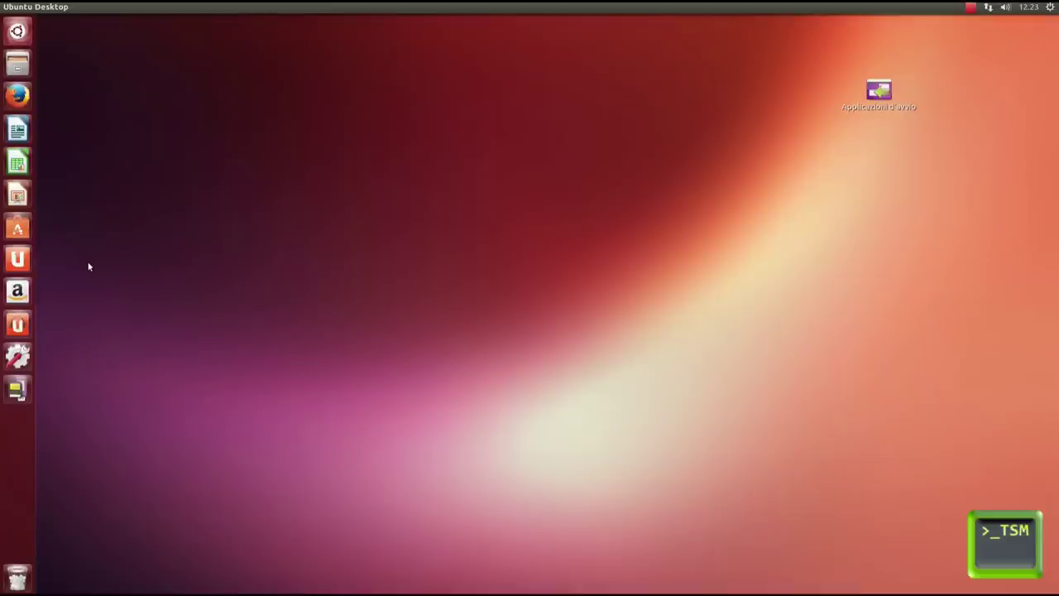
Find Kaffeine in Ubuntu Software Center and install it, authorising with the account password
{"action": "left_click", "coordinate": [16, 226]}
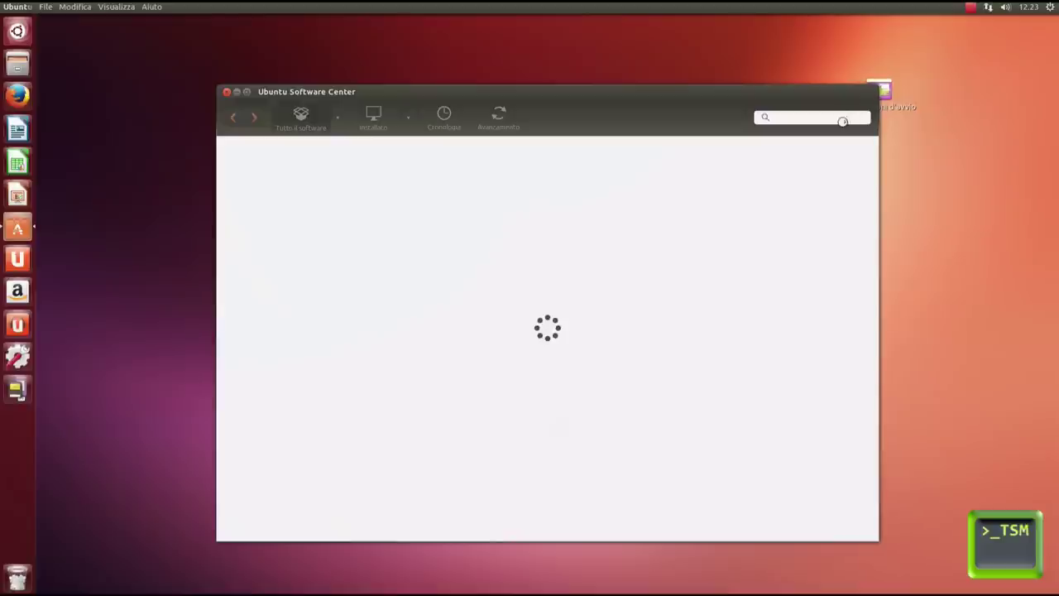
{"action": "type", "text": "Kaffeine"}
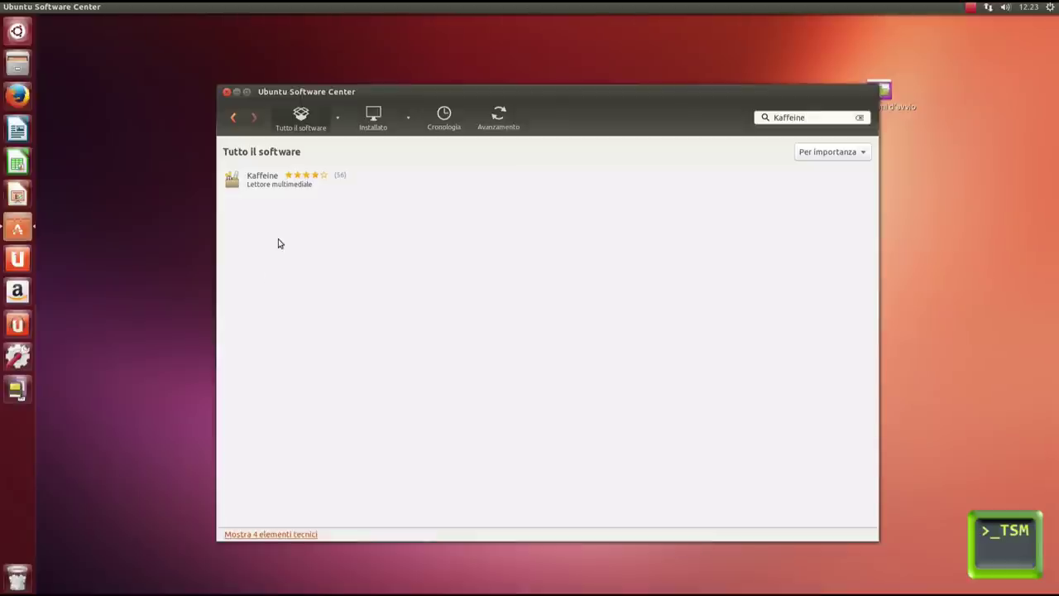
{"action": "left_click", "coordinate": [277, 179]}
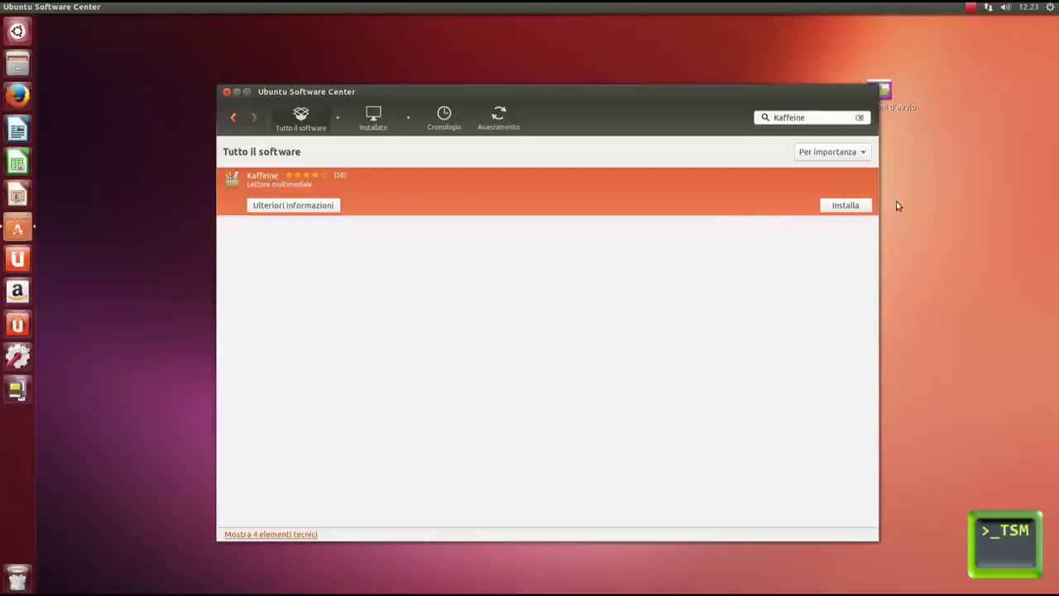
{"action": "left_click", "coordinate": [847, 205]}
{"action": "type", "text": "******"}
{"action": "key", "text": "Return"}
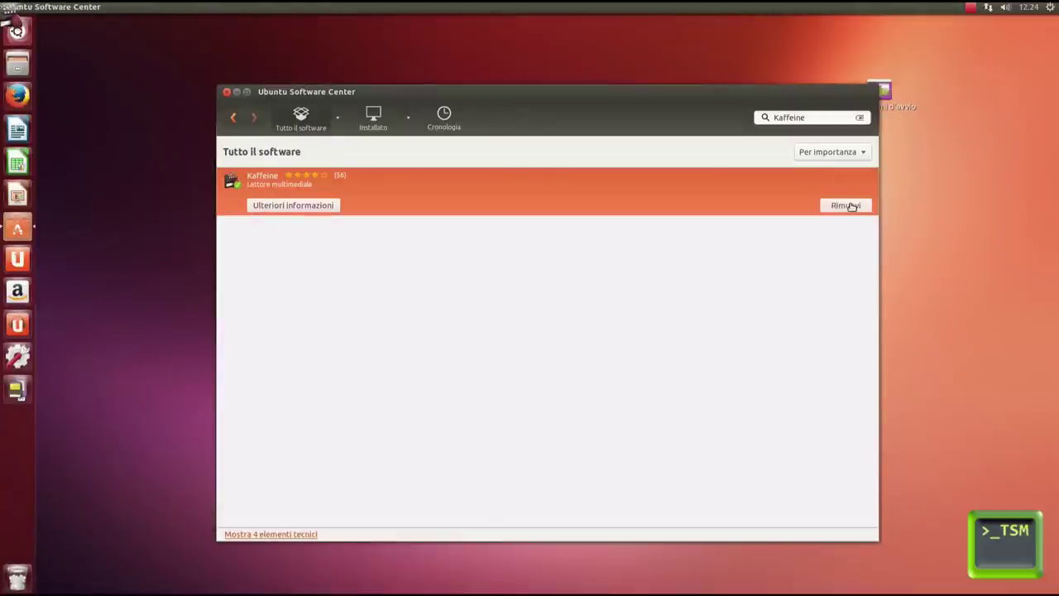
Launch Kaffeine and open the television configuration from its digital TV view
{"action": "left_click", "coordinate": [17, 390]}
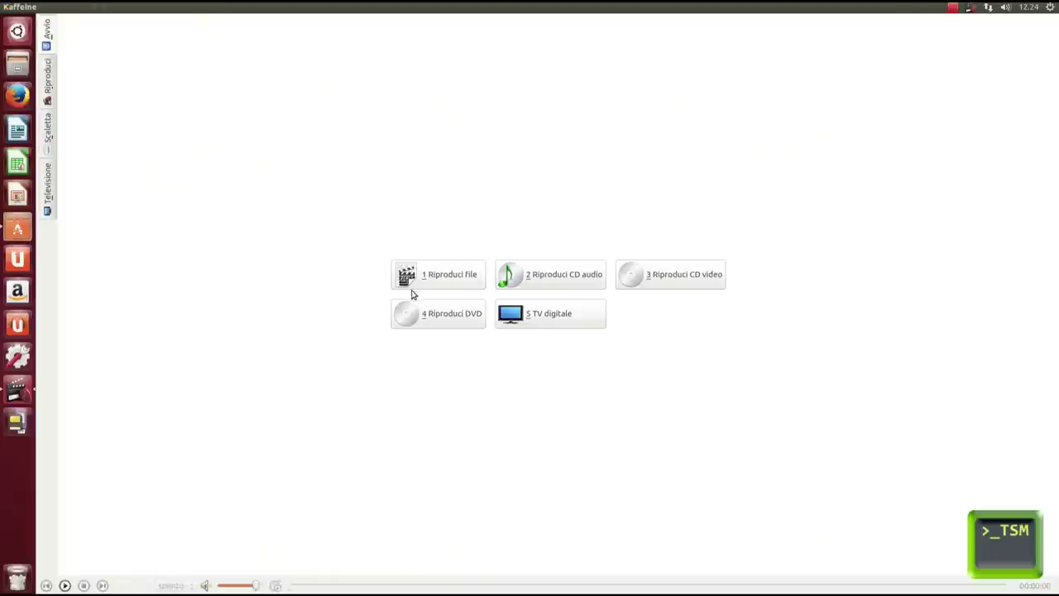
{"action": "left_click", "coordinate": [561, 325]}
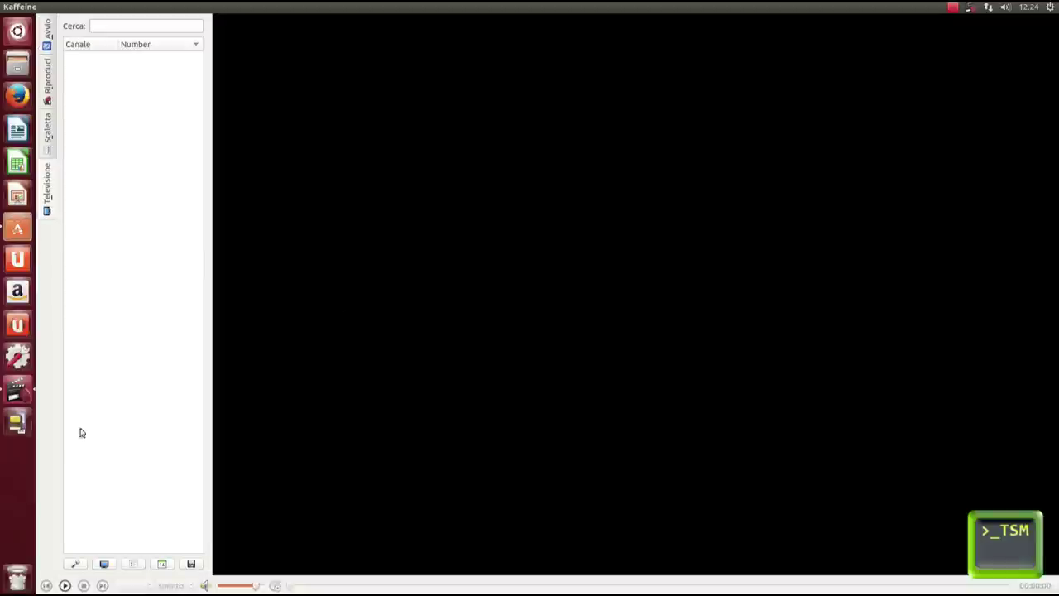
{"action": "left_click", "coordinate": [76, 567]}
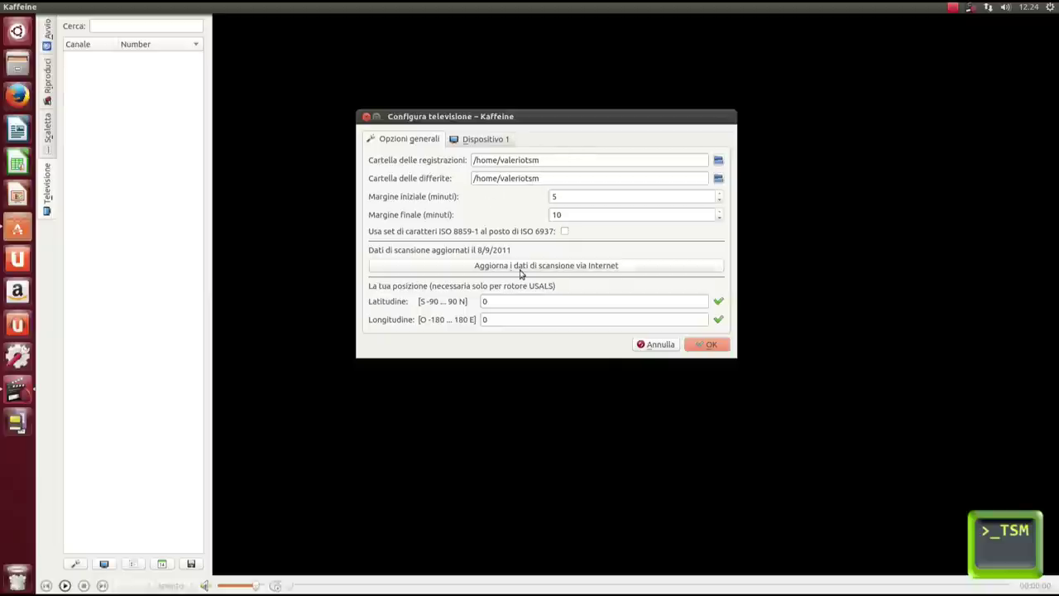
View and close the recordings folder chooser, and apply lt-All as the DVB-T source of Dispositivo 1
{"action": "left_click", "coordinate": [719, 160]}
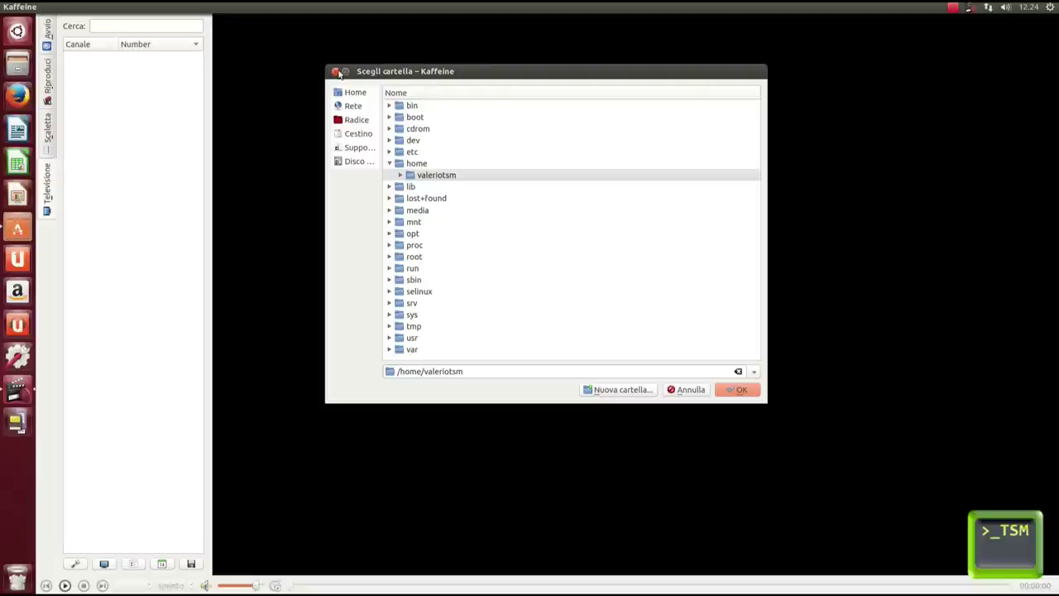
{"action": "left_click", "coordinate": [336, 71]}
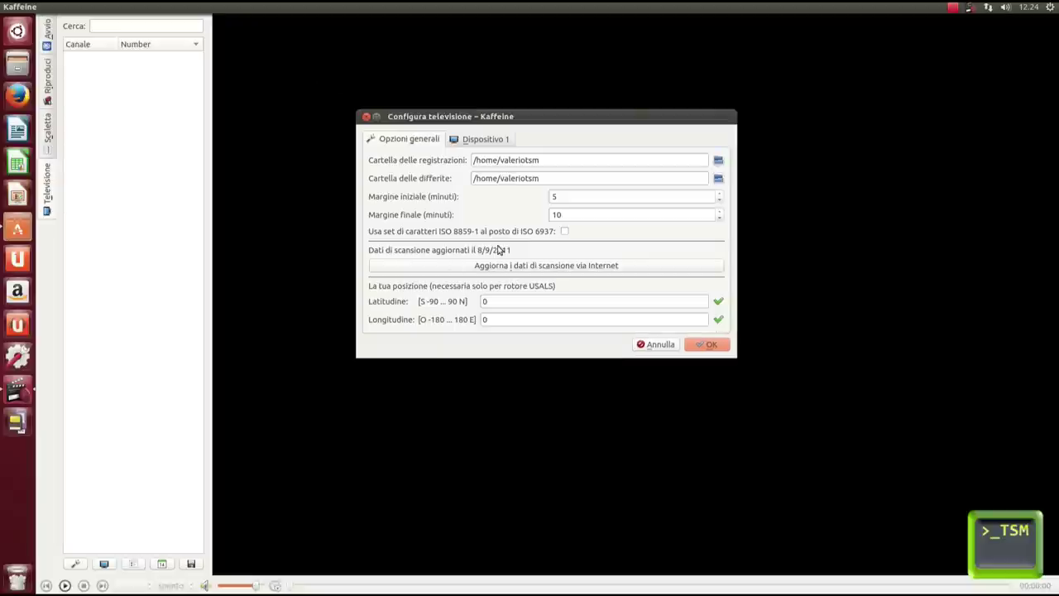
{"action": "left_click", "coordinate": [460, 142]}
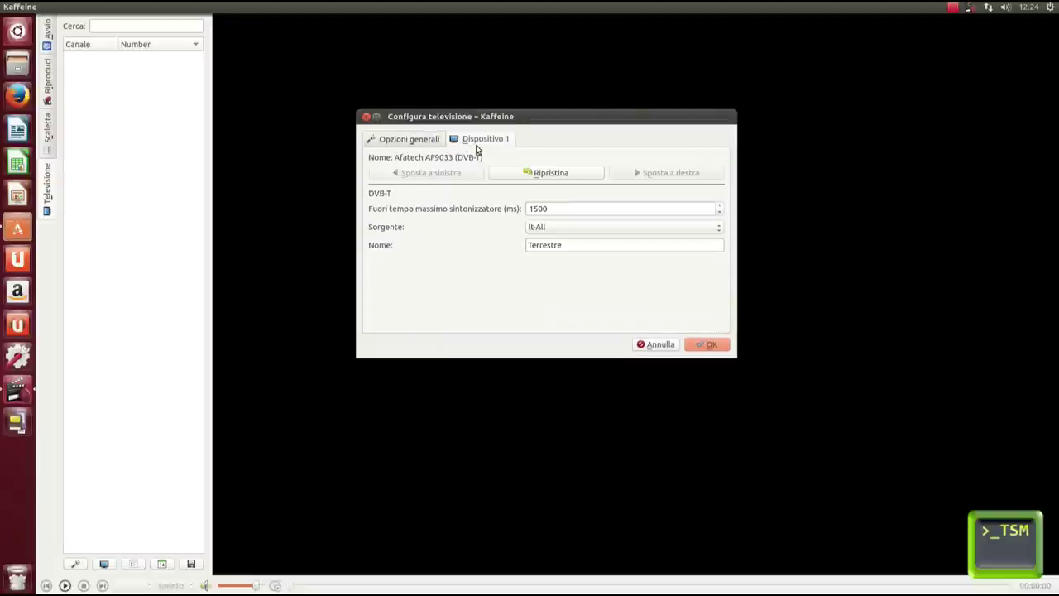
{"action": "left_click", "coordinate": [592, 227]}
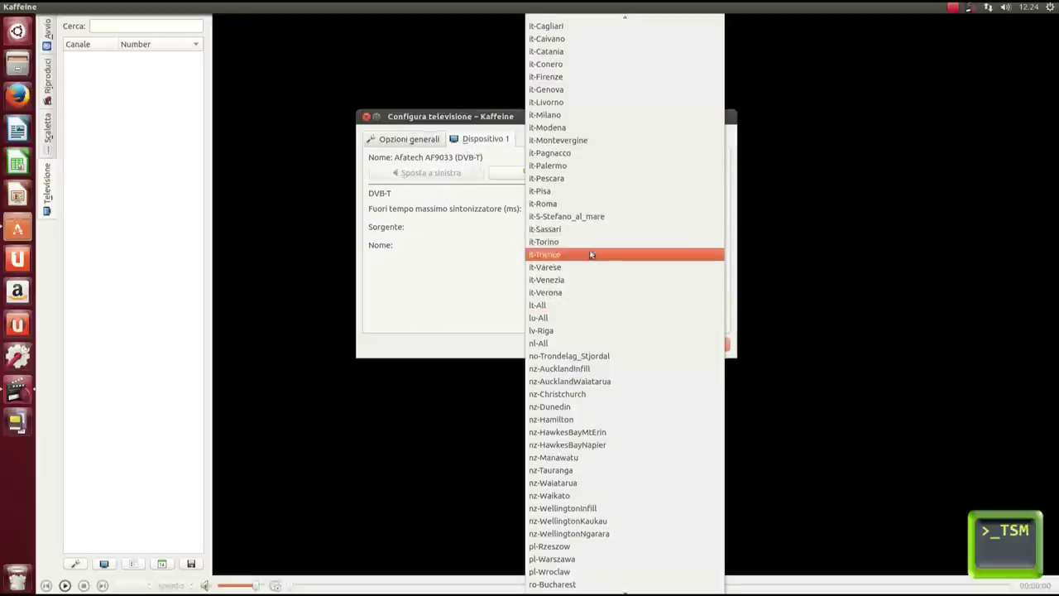
{"action": "left_click", "coordinate": [567, 313]}
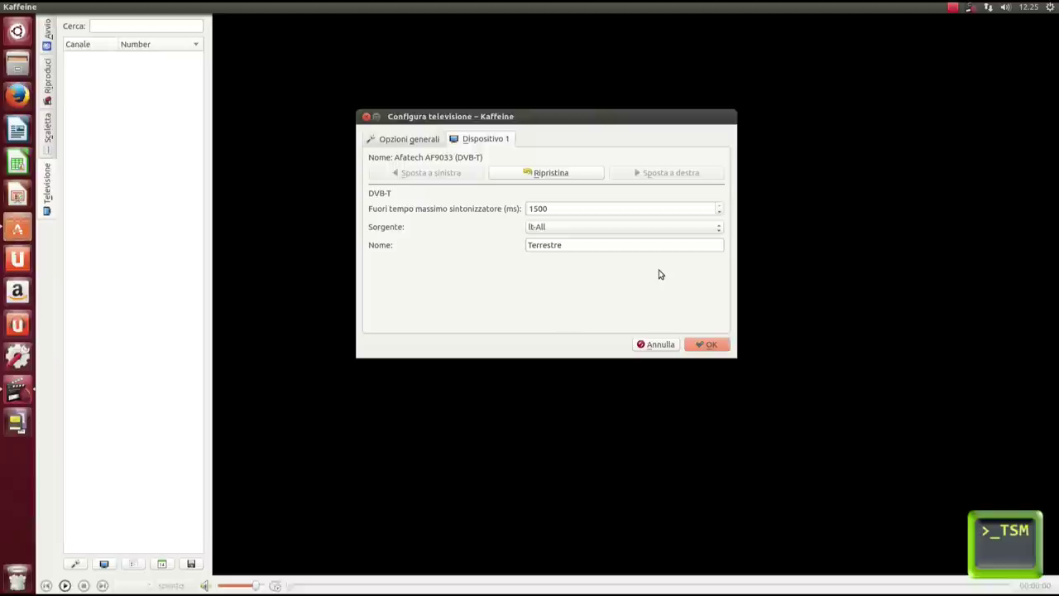
{"action": "left_click", "coordinate": [695, 346]}
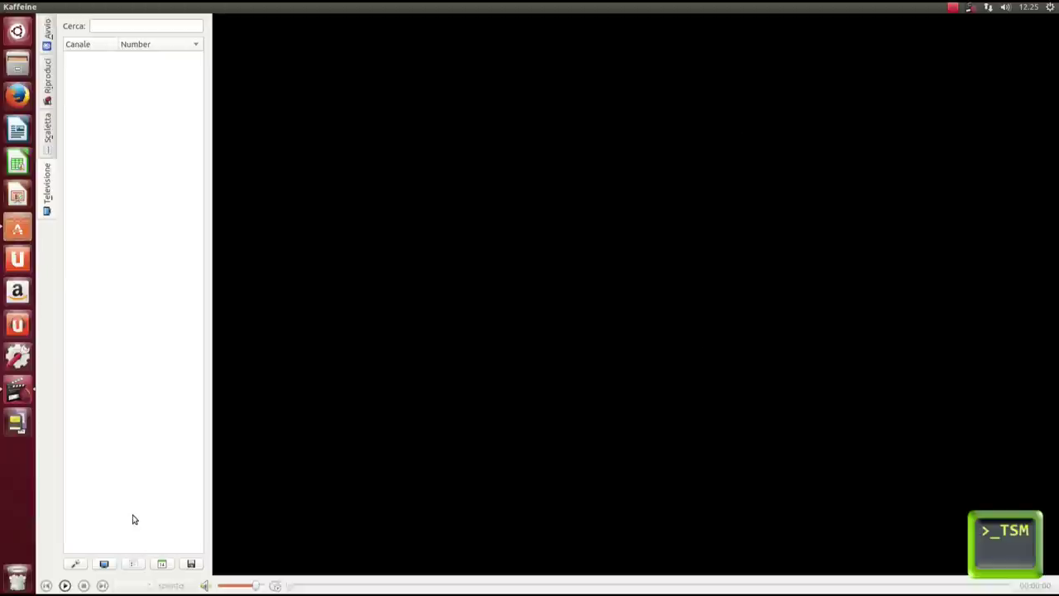
Run a channel scan on the Terrestre source and stop it once it is nearly complete
{"action": "left_click", "coordinate": [104, 565]}
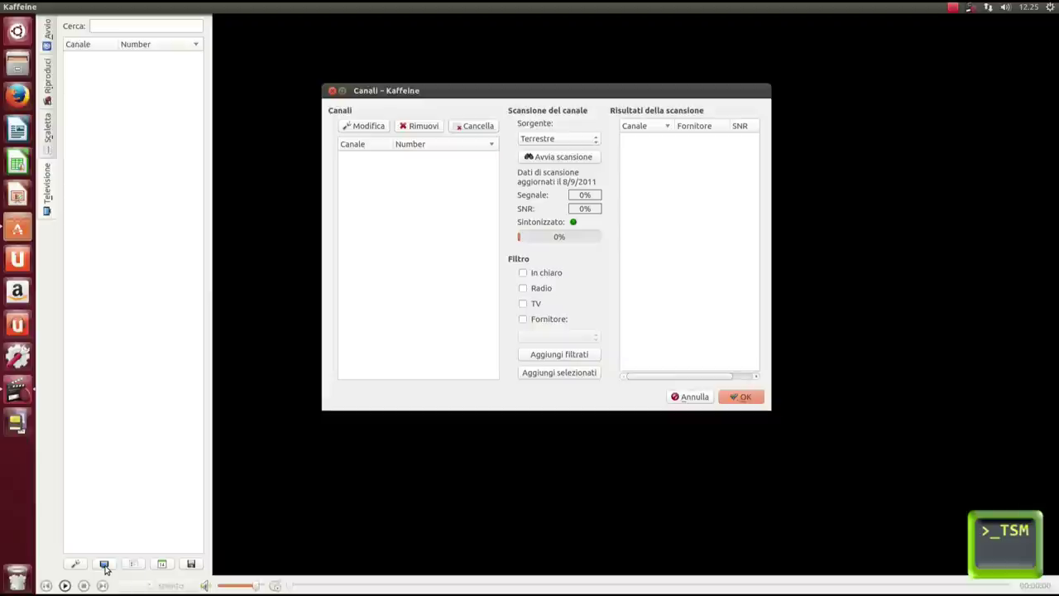
{"action": "left_click", "coordinate": [545, 163]}
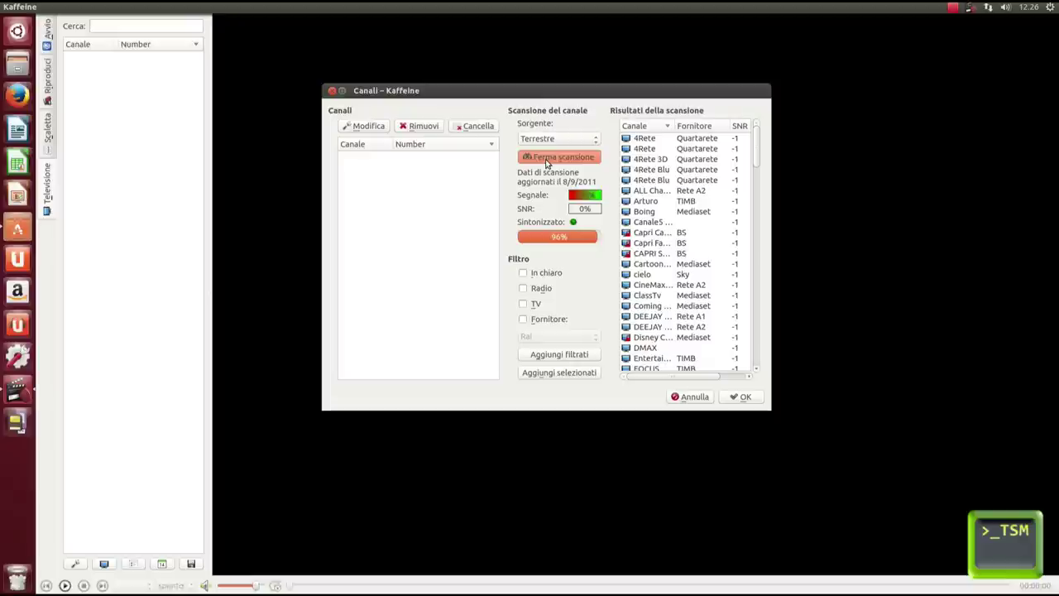
{"action": "left_click", "coordinate": [545, 158]}
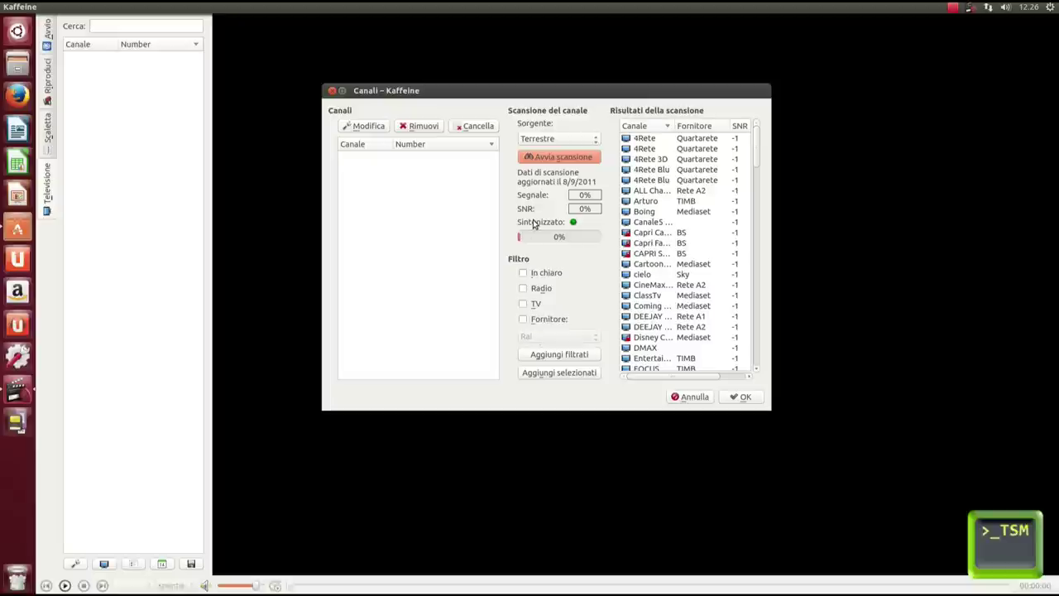
Look through the scan results, filter them to TV and add all filtered channels to the channel list
{"action": "scroll", "coordinate": [742, 348], "scroll_direction": "down", "scroll_amount": 7}
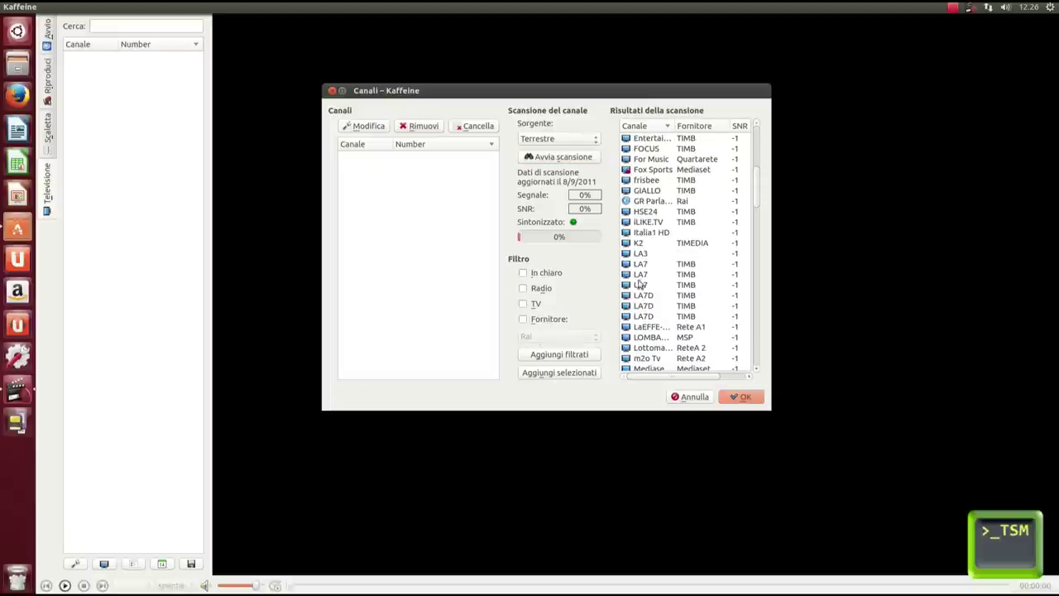
{"action": "left_click", "coordinate": [648, 253]}
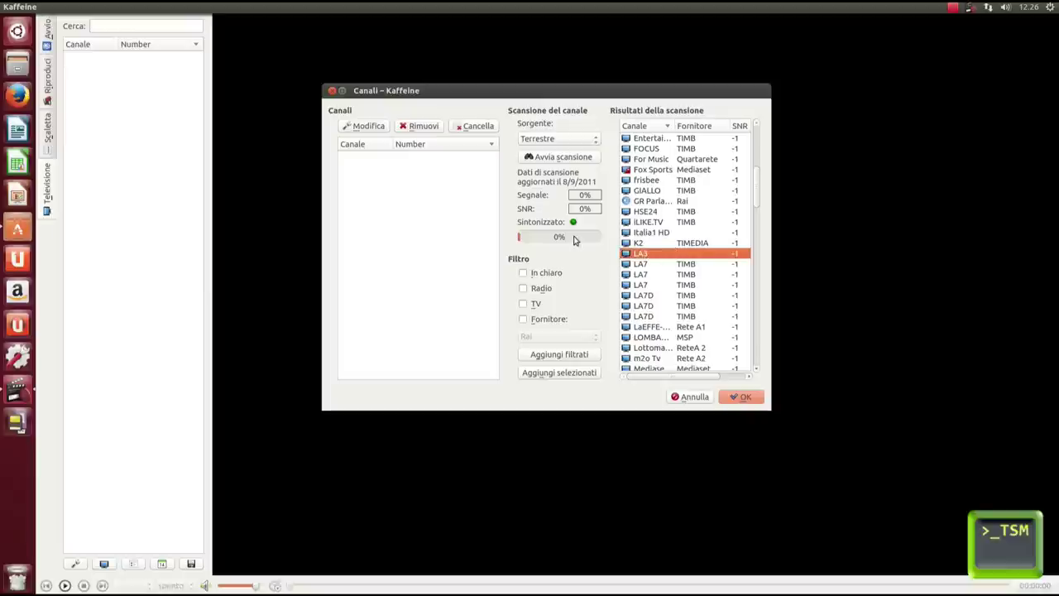
{"action": "left_click", "coordinate": [658, 243]}
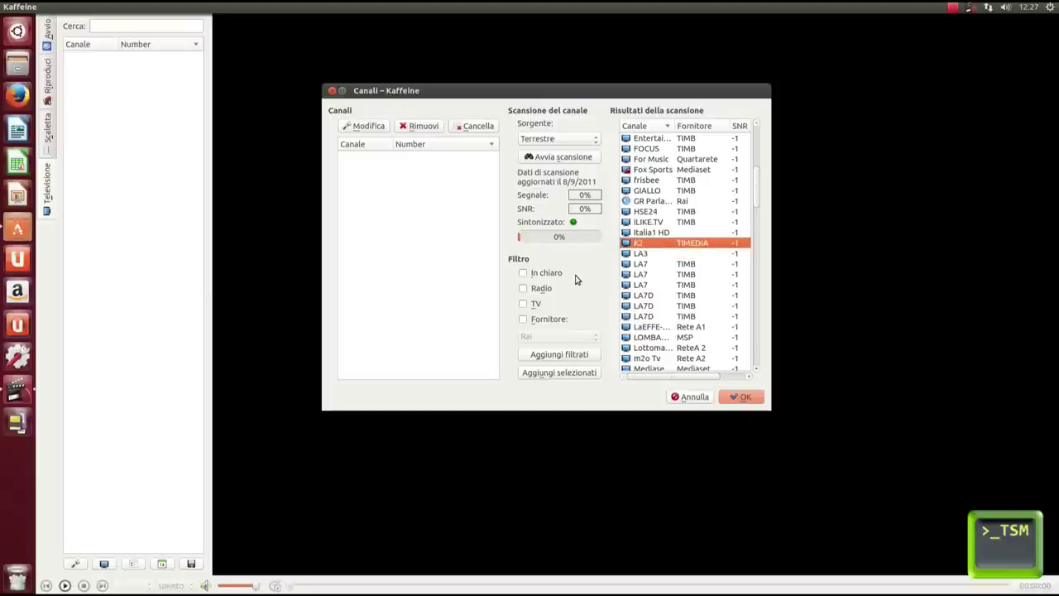
{"action": "left_click", "coordinate": [522, 305]}
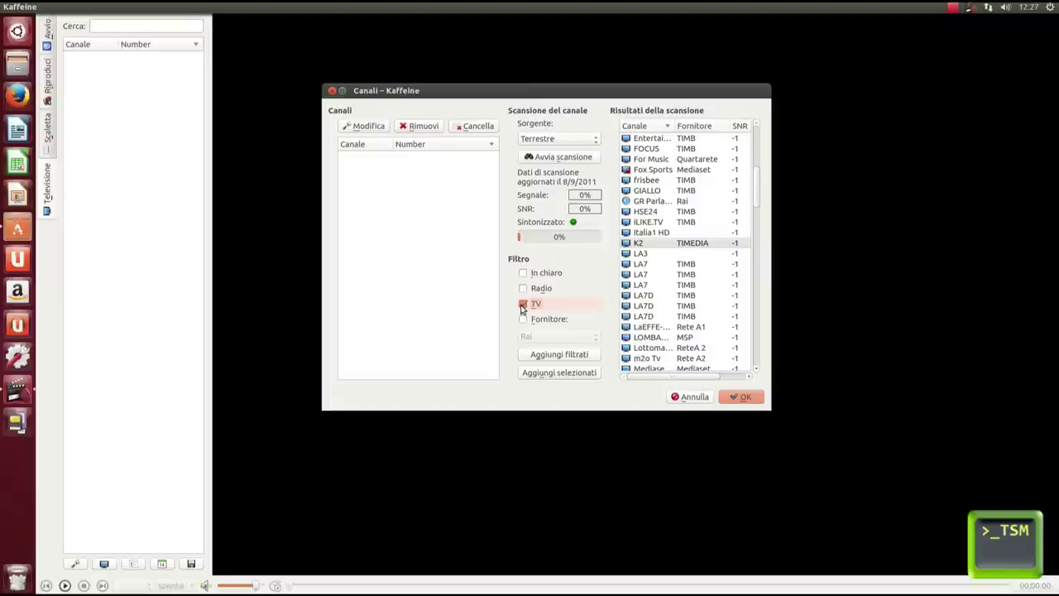
{"action": "left_click", "coordinate": [547, 355]}
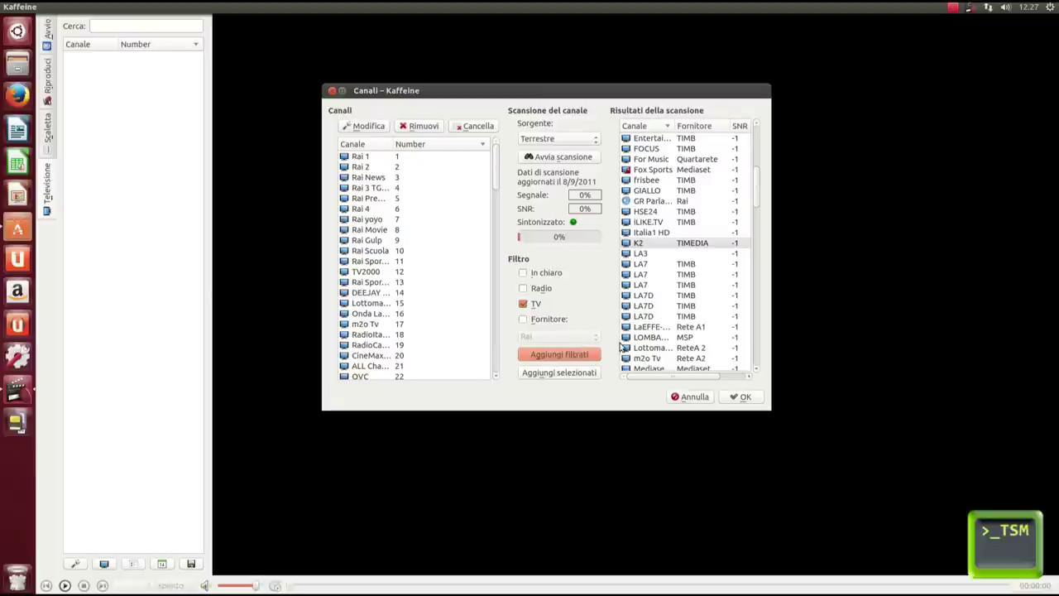
Select the last LA7D entry in the scan results and add it to the channel list
{"action": "left_click", "coordinate": [659, 329]}
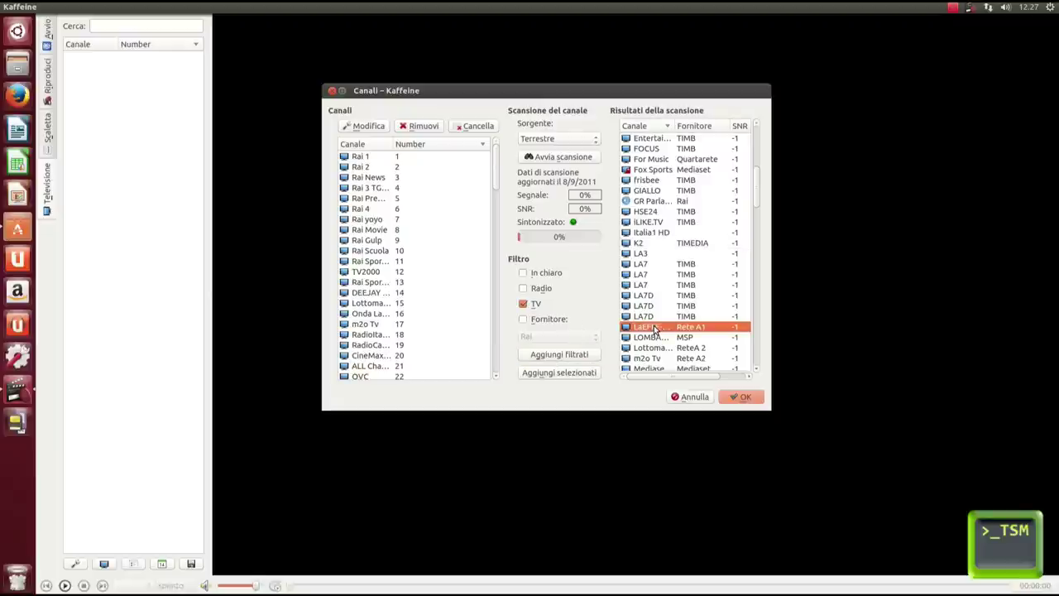
{"action": "left_click", "coordinate": [655, 317]}
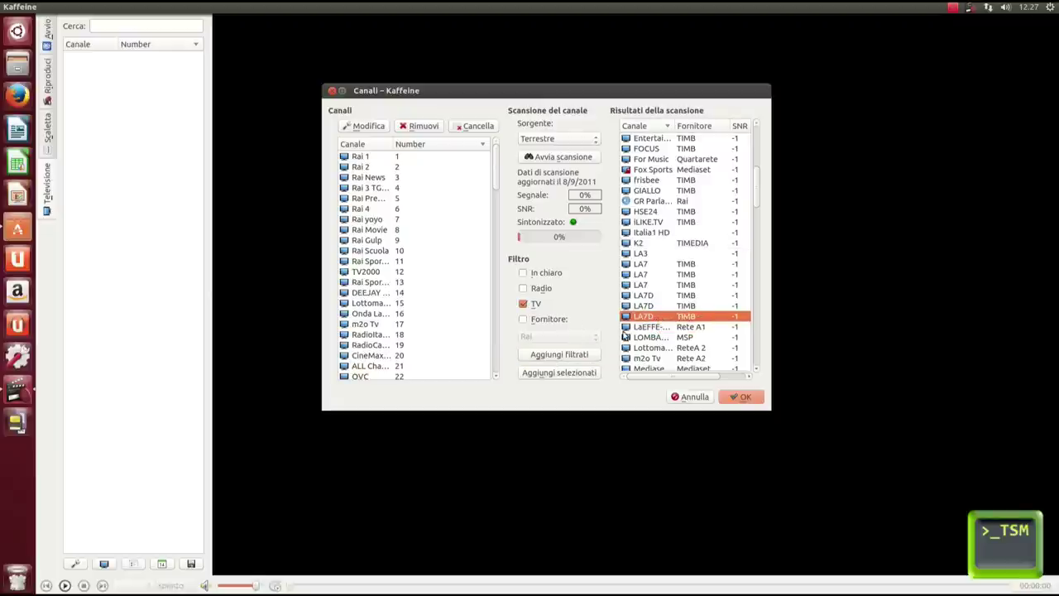
{"action": "left_click", "coordinate": [587, 371]}
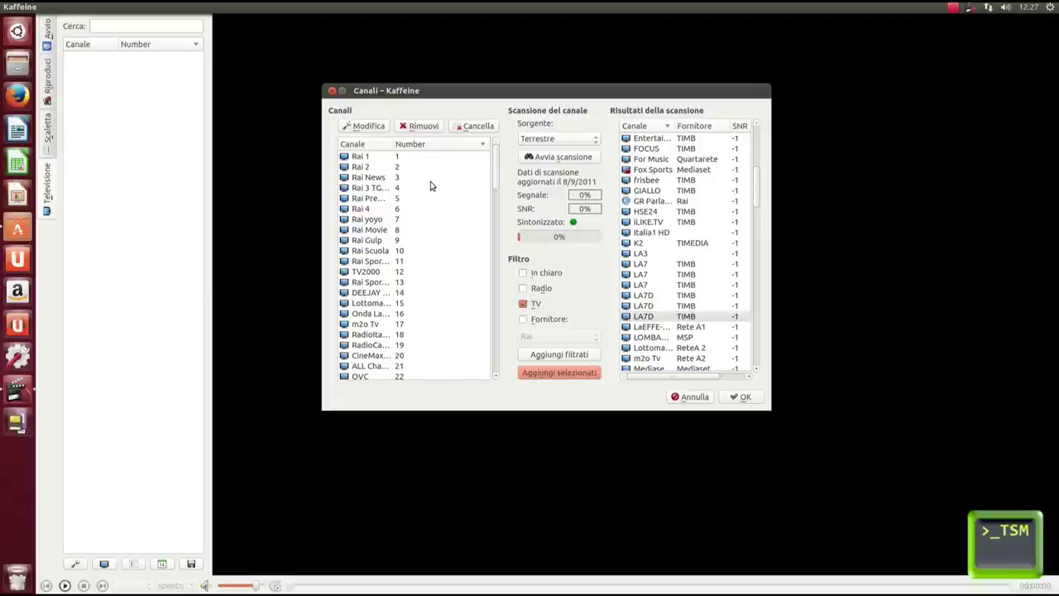
Look through the list of added channels and save it
{"action": "scroll", "coordinate": [430, 266], "scroll_direction": "down", "scroll_amount": 20}
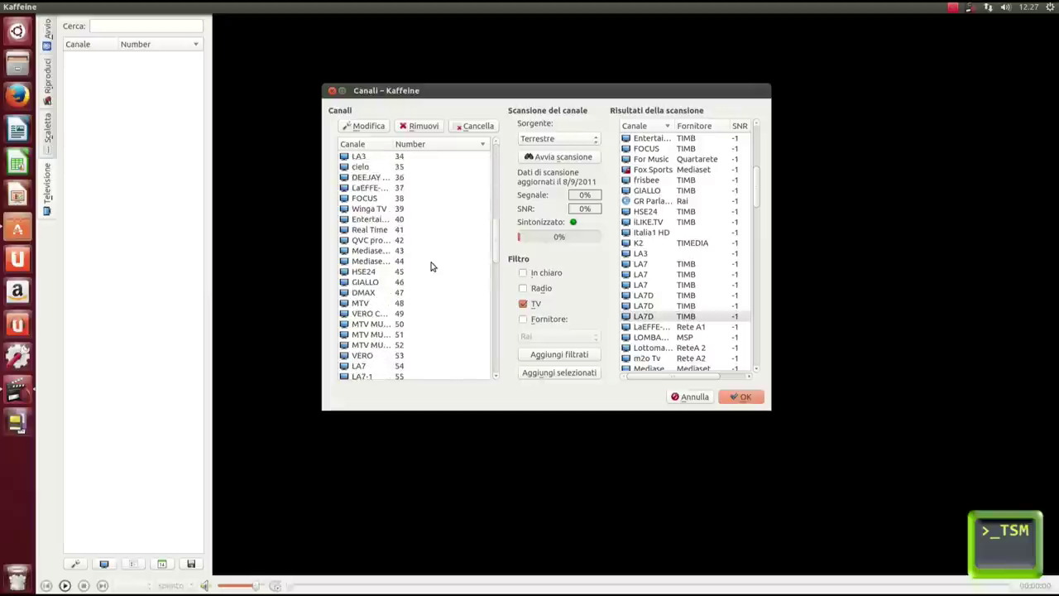
{"action": "scroll", "coordinate": [430, 265], "scroll_direction": "down", "scroll_amount": 6}
{"action": "scroll", "coordinate": [432, 273], "scroll_direction": "up", "scroll_amount": 10}
{"action": "scroll", "coordinate": [444, 311], "scroll_direction": "up", "scroll_amount": 3}
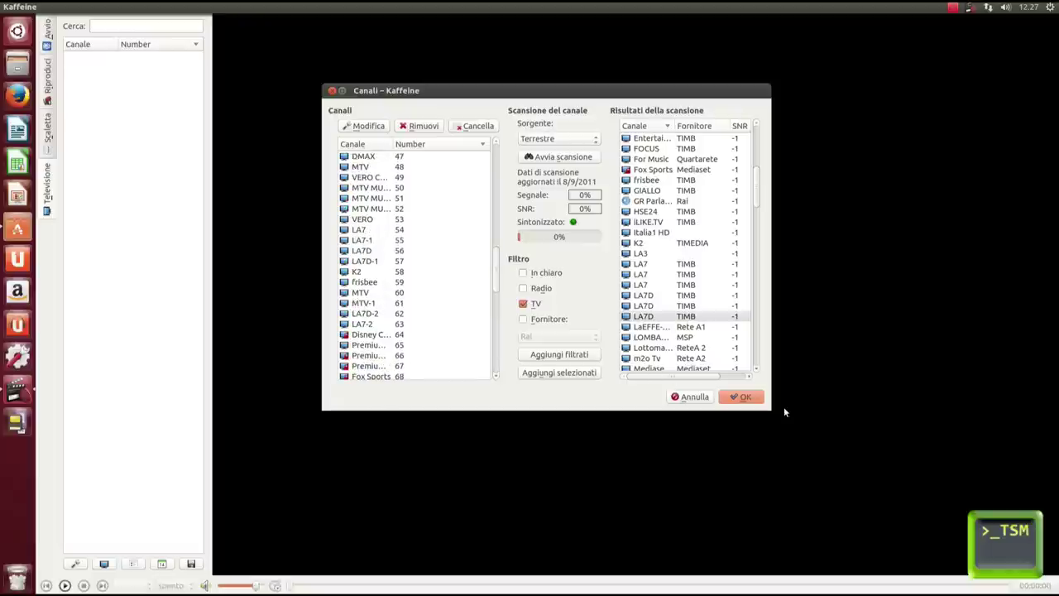
{"action": "left_click", "coordinate": [747, 398]}
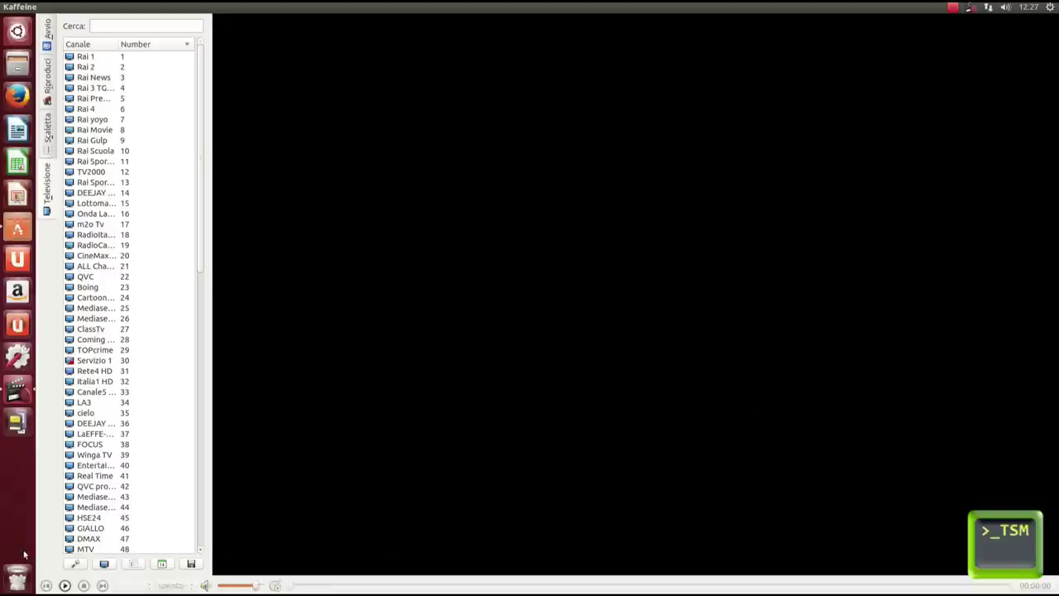
View the programme guide and close it
{"action": "left_click", "coordinate": [130, 566]}
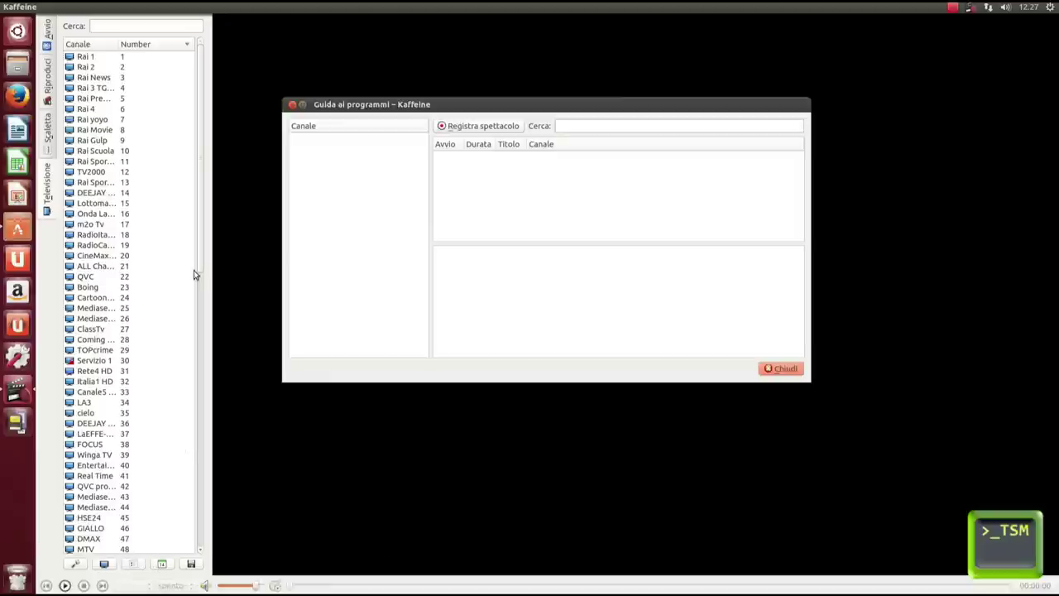
{"action": "left_click", "coordinate": [291, 104]}
Play Rai Scuola from the channel list and switch to DEEJAY TV, channel 36
{"action": "double_click", "coordinate": [108, 152]}
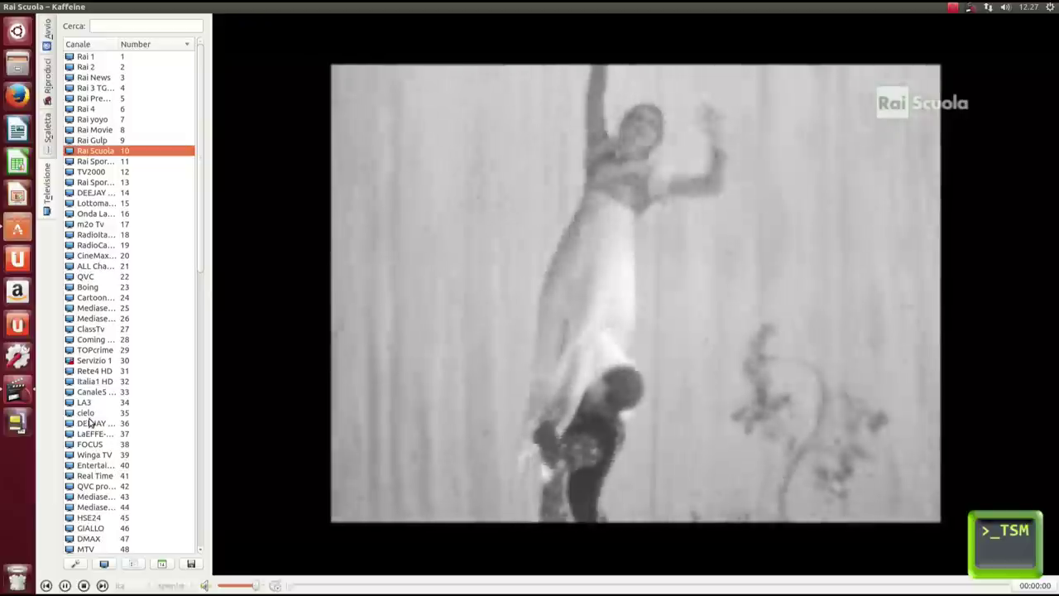
{"action": "double_click", "coordinate": [90, 423]}
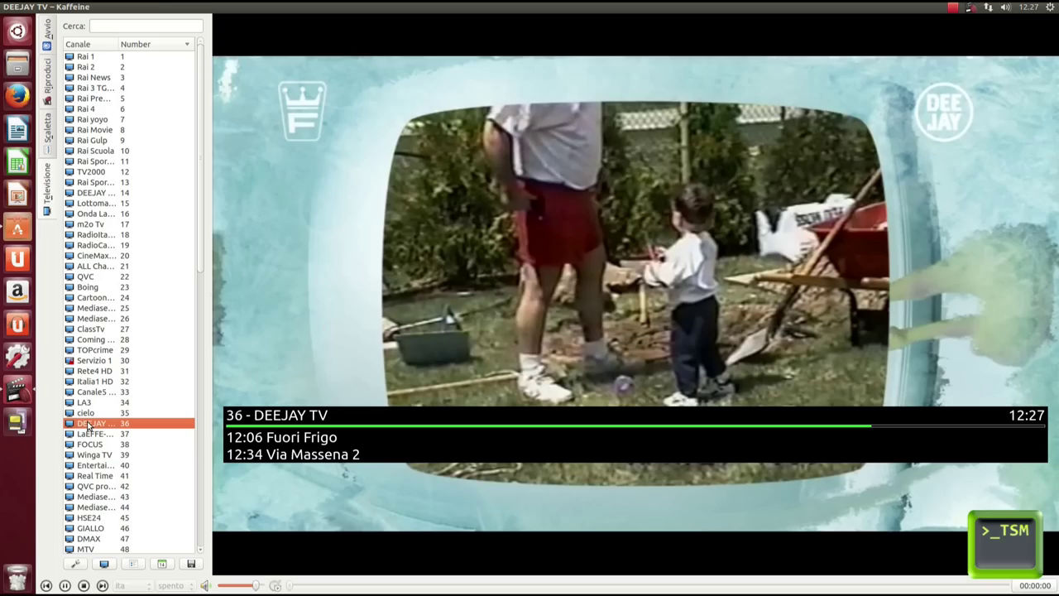
Show the DEEJAY TV picture full screen and return to the view with the channel list
{"action": "double_click", "coordinate": [742, 241]}
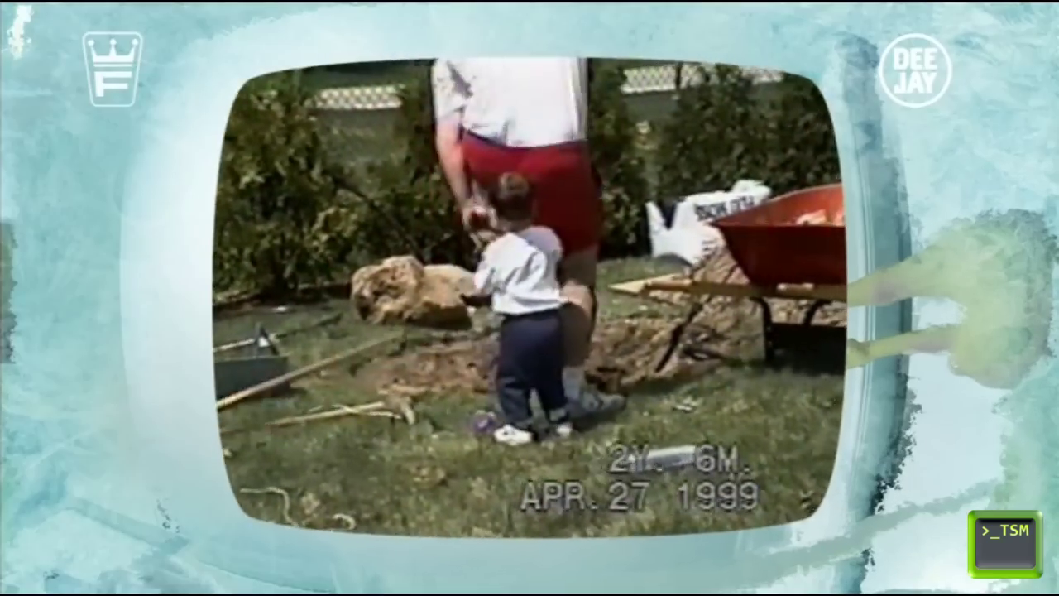
{"action": "double_click", "coordinate": [629, 320]}
{"action": "scroll", "coordinate": [159, 459], "scroll_direction": "down", "scroll_amount": 2}
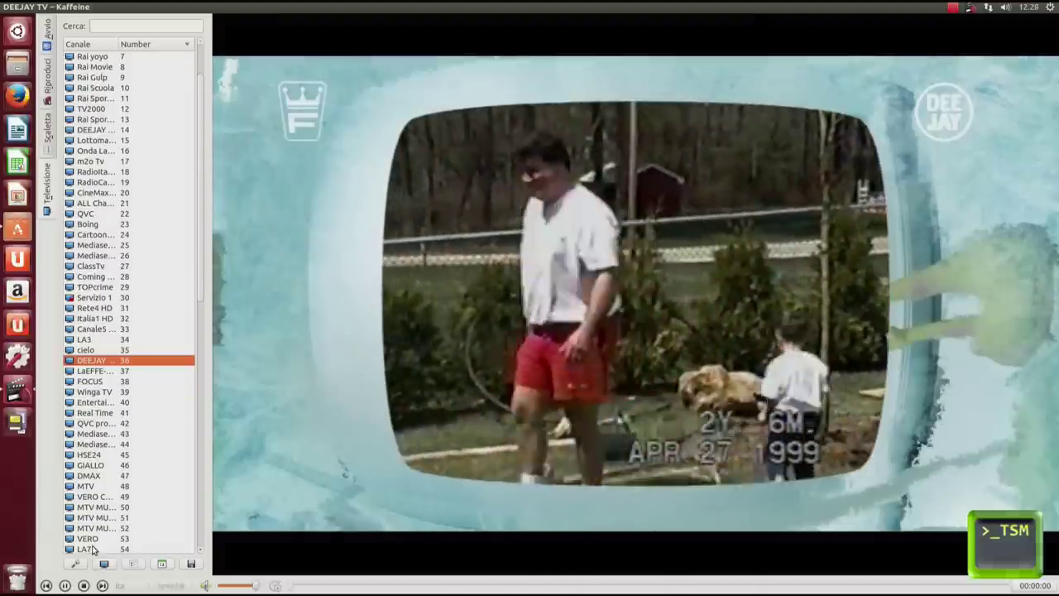
Play LA7, channel 54, from the channel list and switch to DMAX, channel 47
{"action": "double_click", "coordinate": [93, 549]}
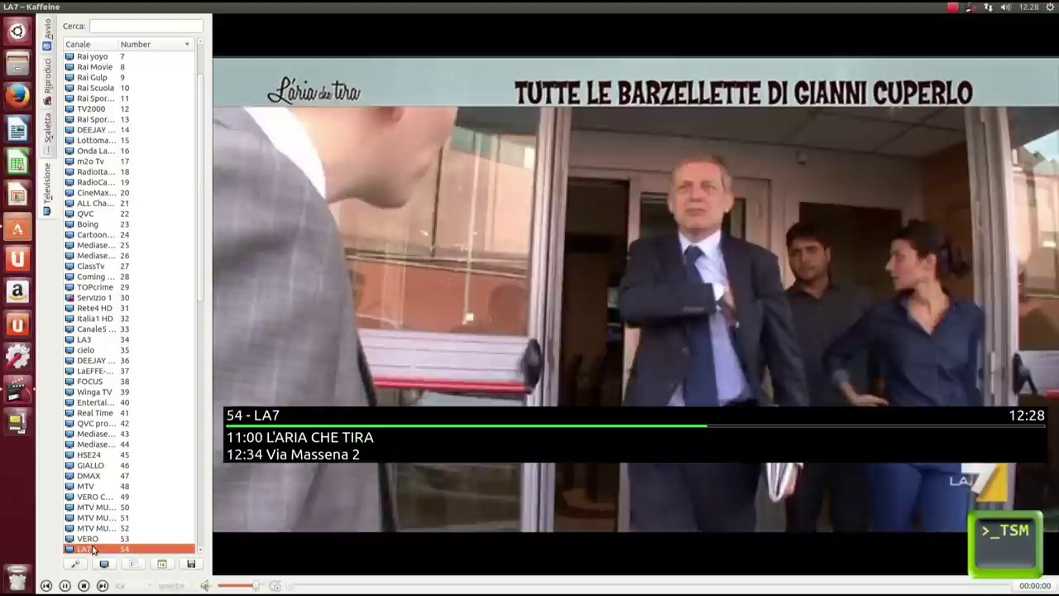
{"action": "scroll", "coordinate": [128, 522], "scroll_direction": "down", "scroll_amount": 2}
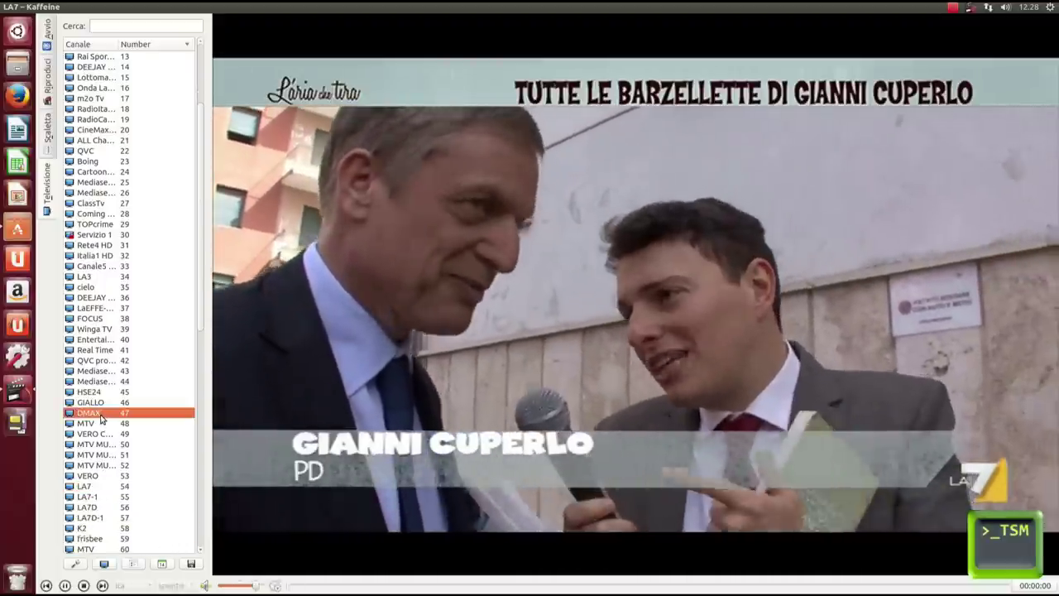
{"action": "double_click", "coordinate": [100, 415]}
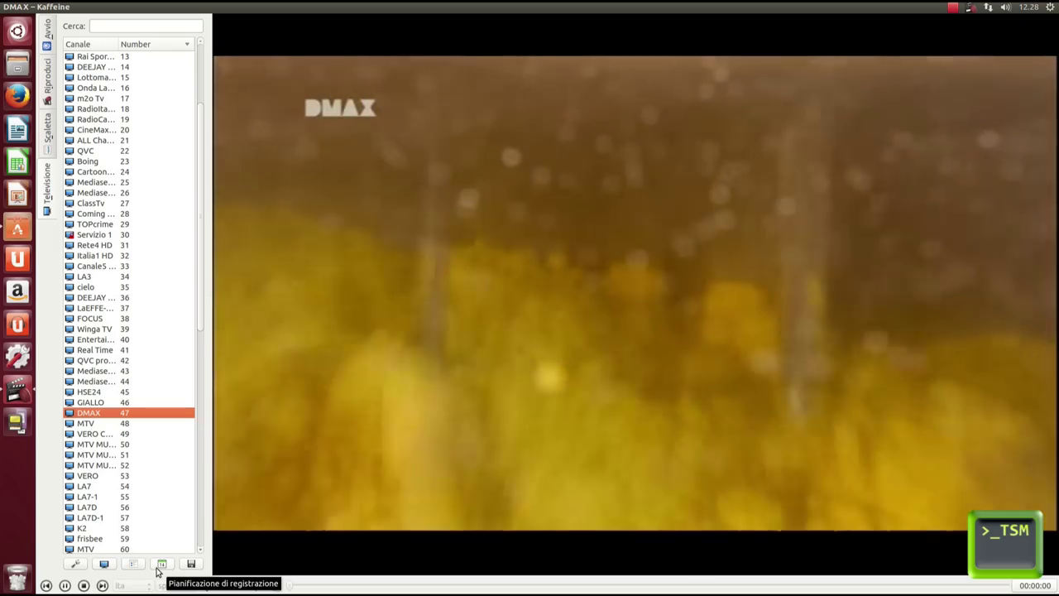
Try a new recording schedule entry for Entertainment Fact with the Monday repeat cleared, cancel it and close the recording schedule
{"action": "left_click", "coordinate": [158, 568]}
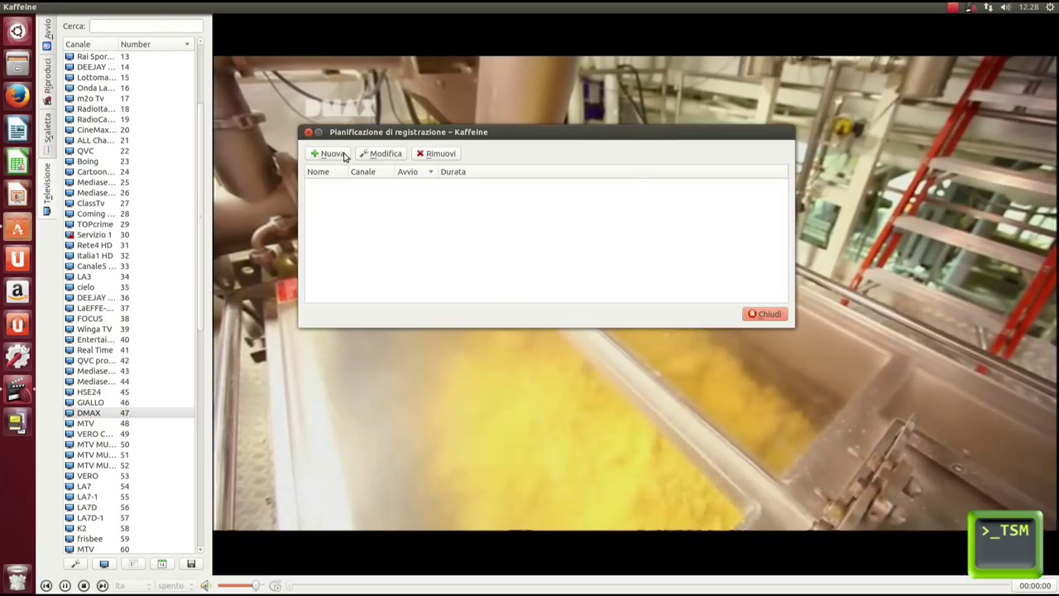
{"action": "left_click", "coordinate": [344, 155]}
{"action": "left_click", "coordinate": [546, 163]}
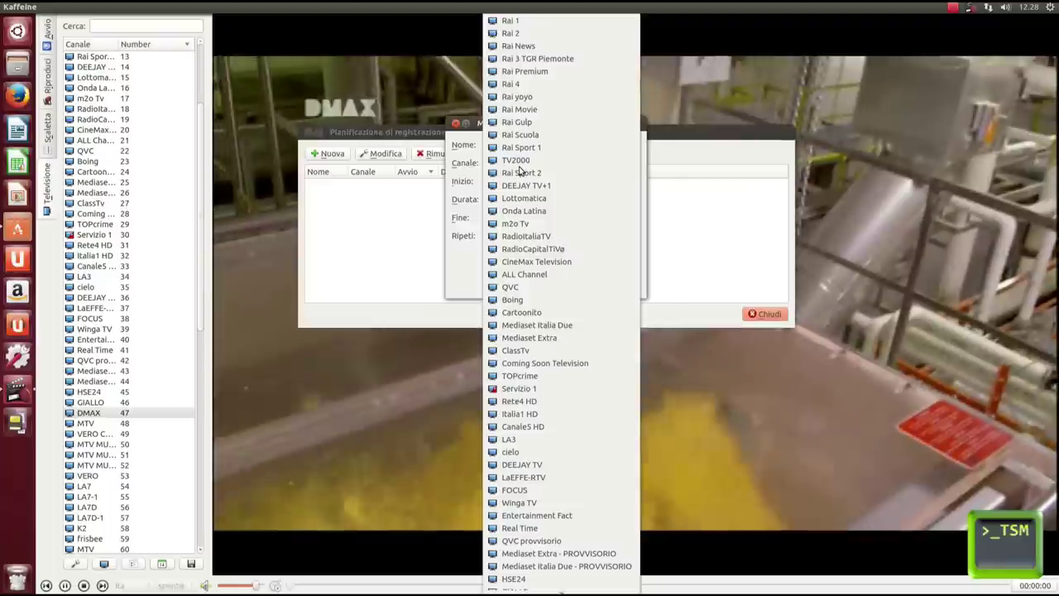
{"action": "left_click", "coordinate": [508, 515]}
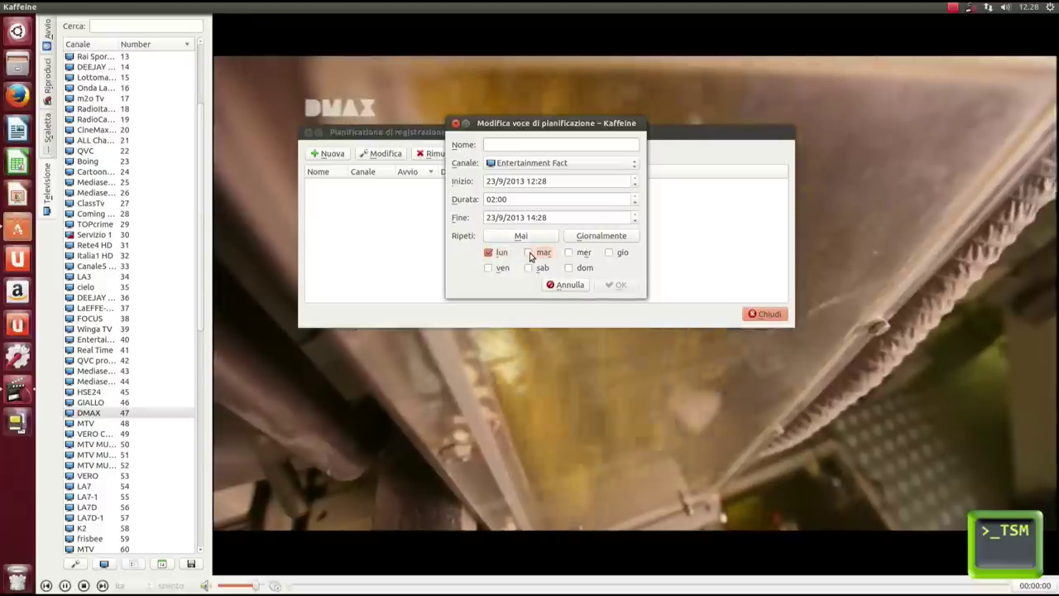
{"action": "left_click", "coordinate": [488, 252]}
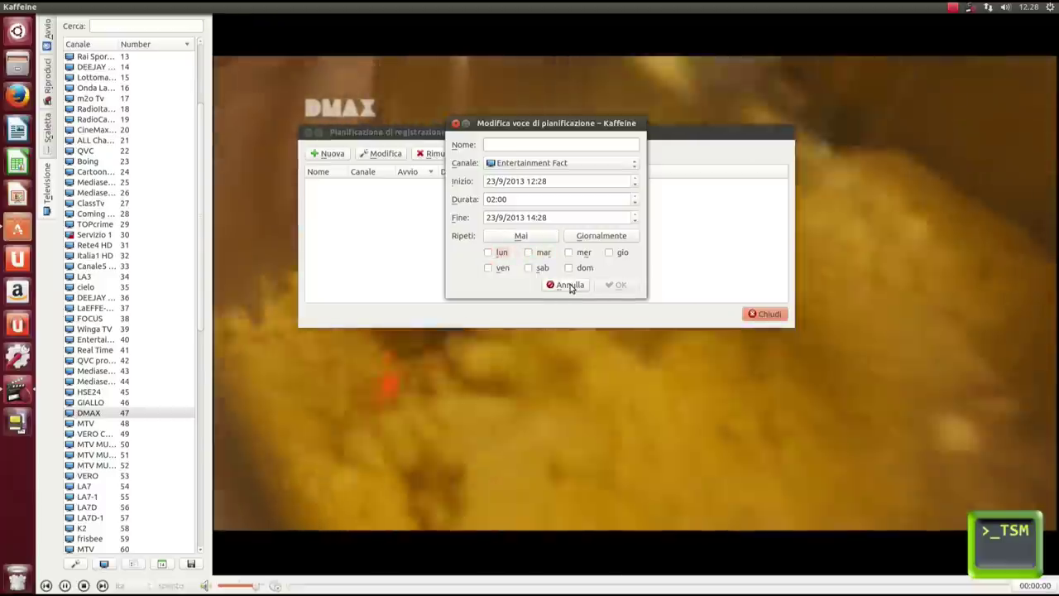
{"action": "left_click", "coordinate": [569, 285]}
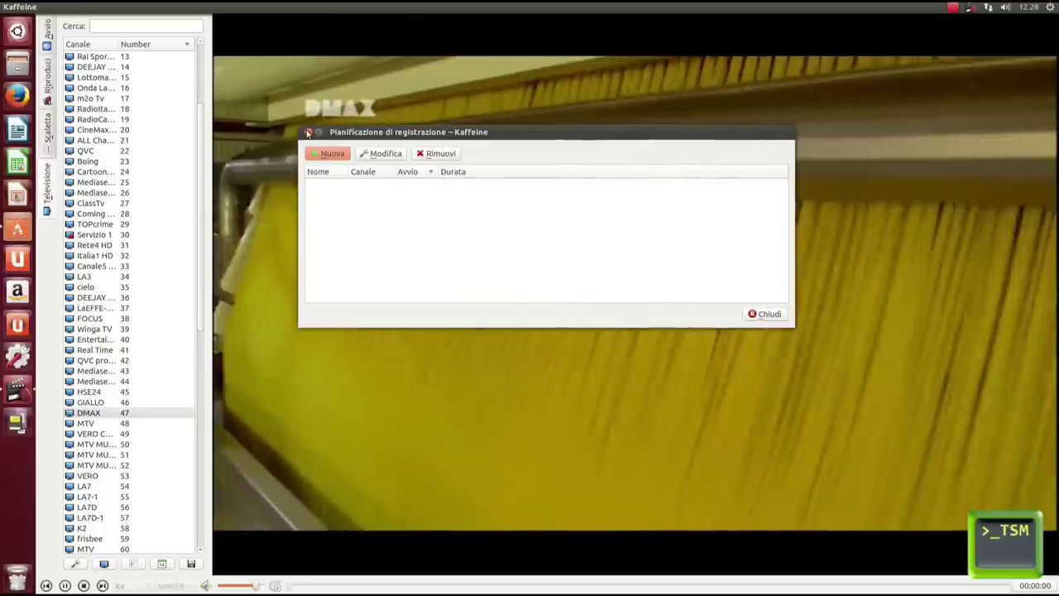
{"action": "left_click", "coordinate": [308, 131]}
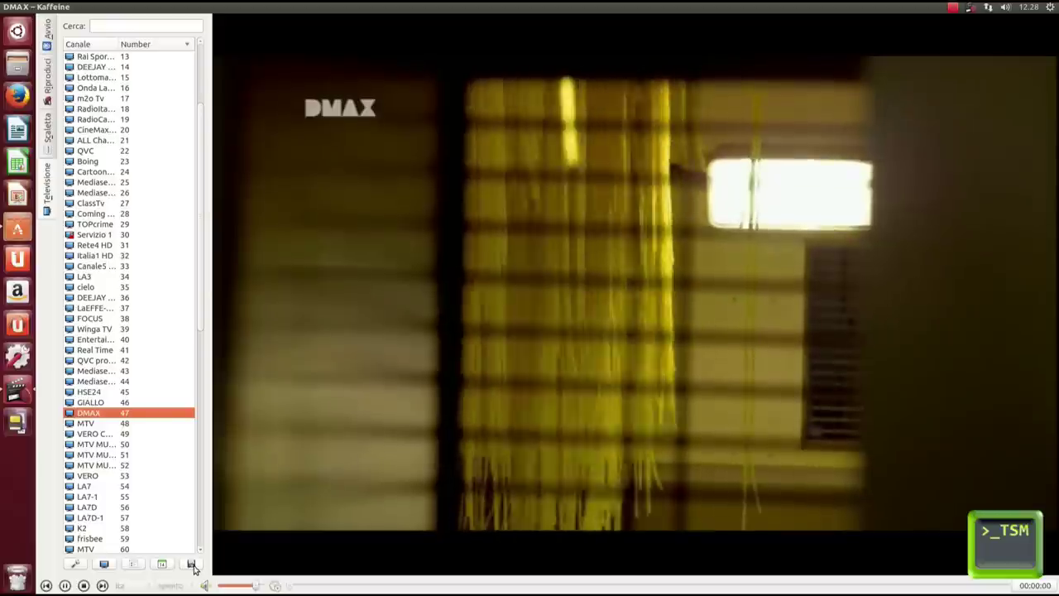
Start an instant recording of the current DMAX programme and stop it after a few seconds
{"action": "left_click", "coordinate": [193, 567]}
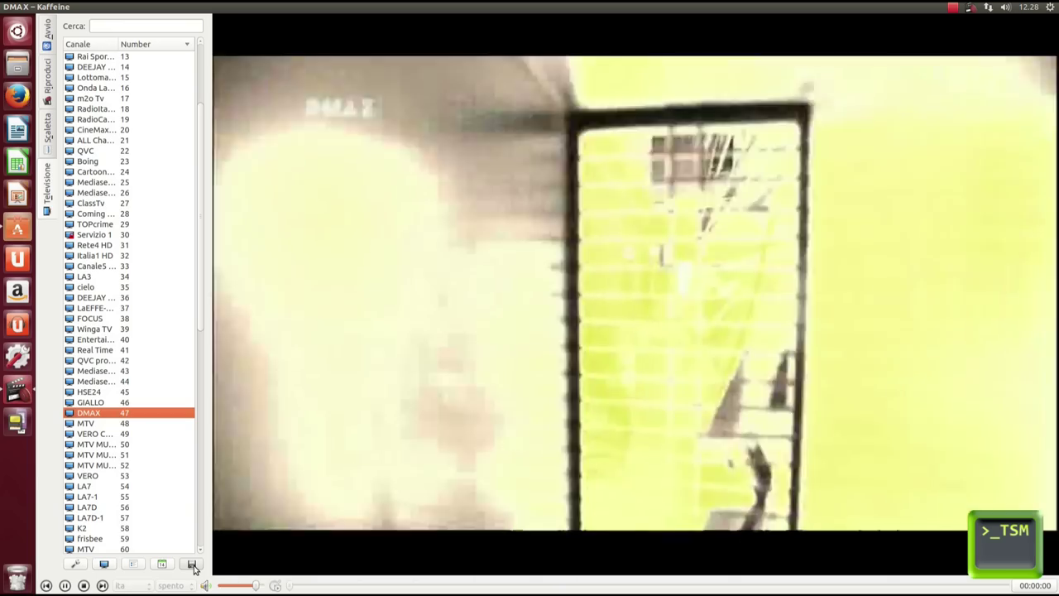
{"action": "left_click", "coordinate": [194, 566]}
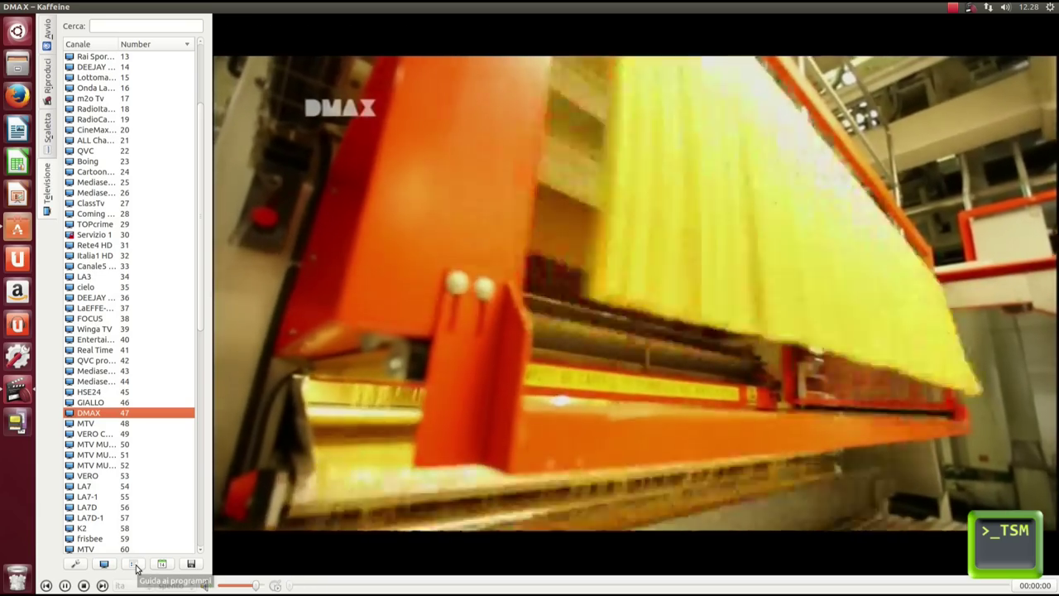
Look through the DMAX programme guide, view the details of Affare fatto! and Come funziona, and close the guide
{"action": "left_click", "coordinate": [137, 568]}
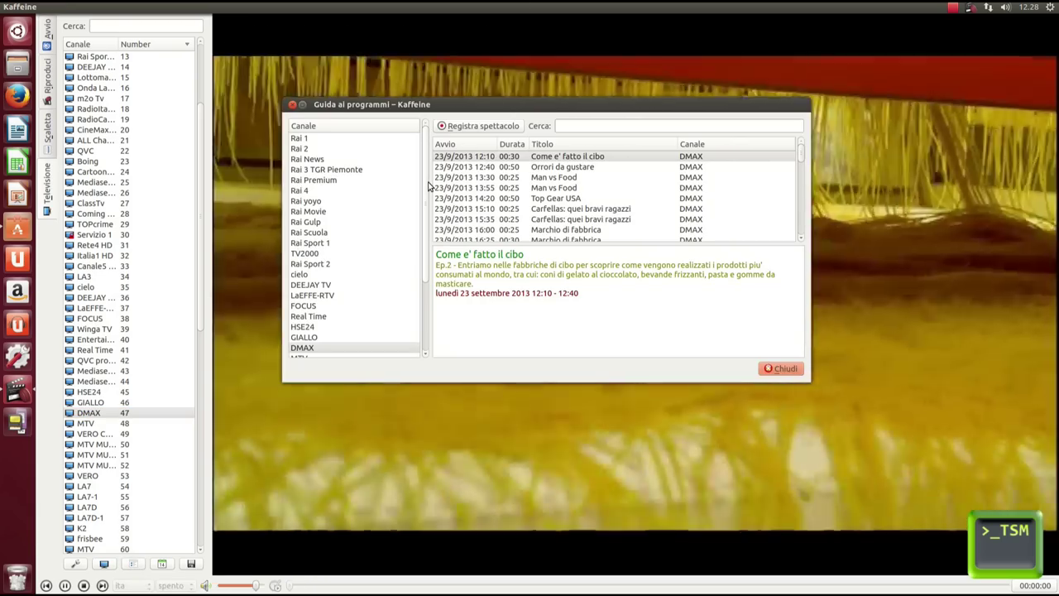
{"action": "scroll", "coordinate": [718, 187], "scroll_direction": "down", "scroll_amount": 1}
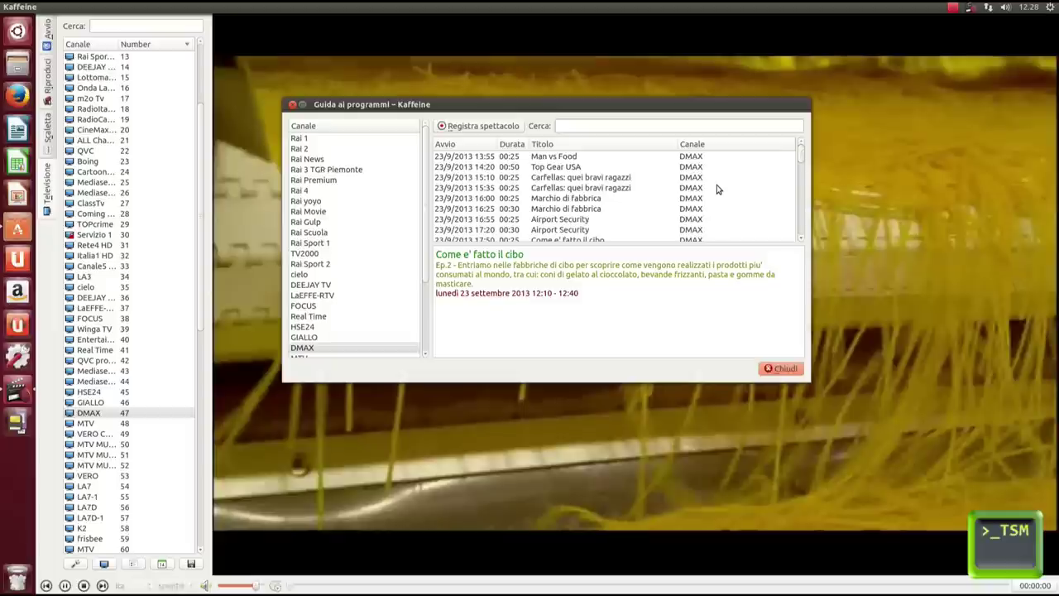
{"action": "scroll", "coordinate": [718, 189], "scroll_direction": "down", "scroll_amount": 2}
{"action": "left_click", "coordinate": [591, 198]}
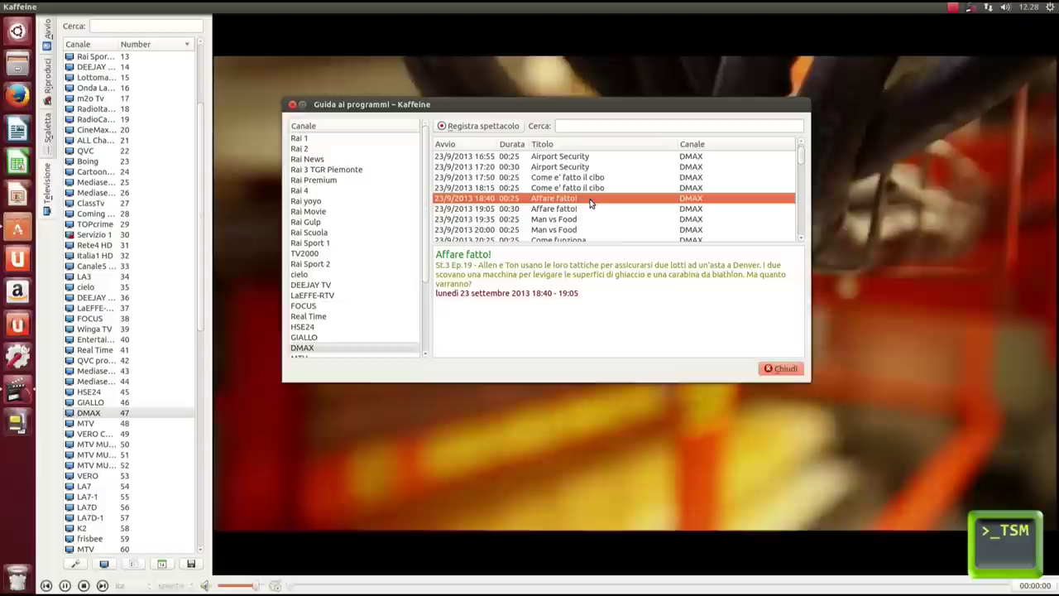
{"action": "scroll", "coordinate": [591, 198], "scroll_direction": "down", "scroll_amount": 1}
{"action": "left_click", "coordinate": [587, 209]}
{"action": "scroll", "coordinate": [588, 211], "scroll_direction": "down", "scroll_amount": 1}
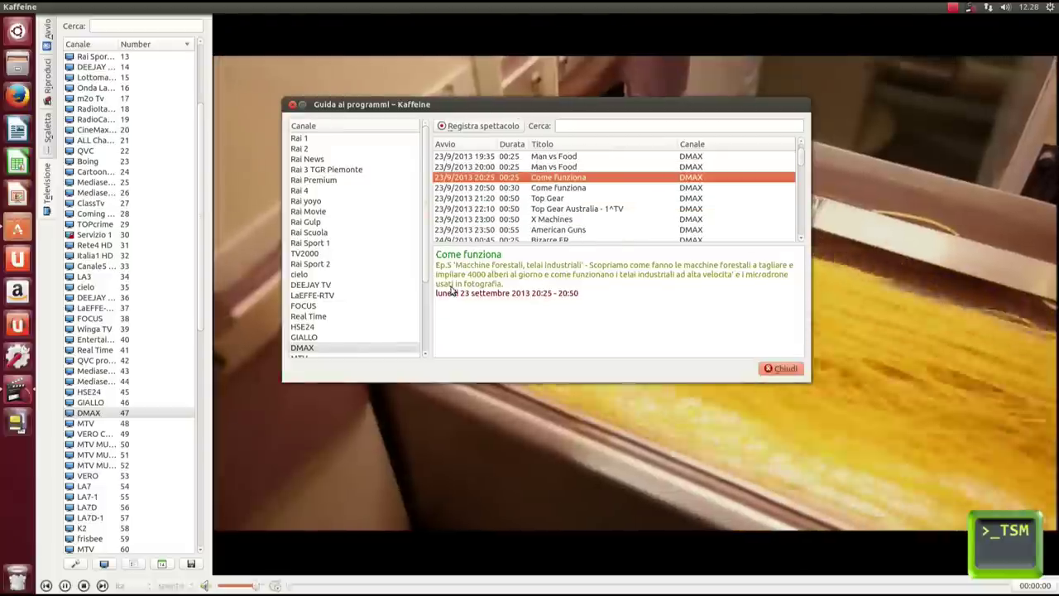
{"action": "scroll", "coordinate": [427, 318], "scroll_direction": "down", "scroll_amount": 3}
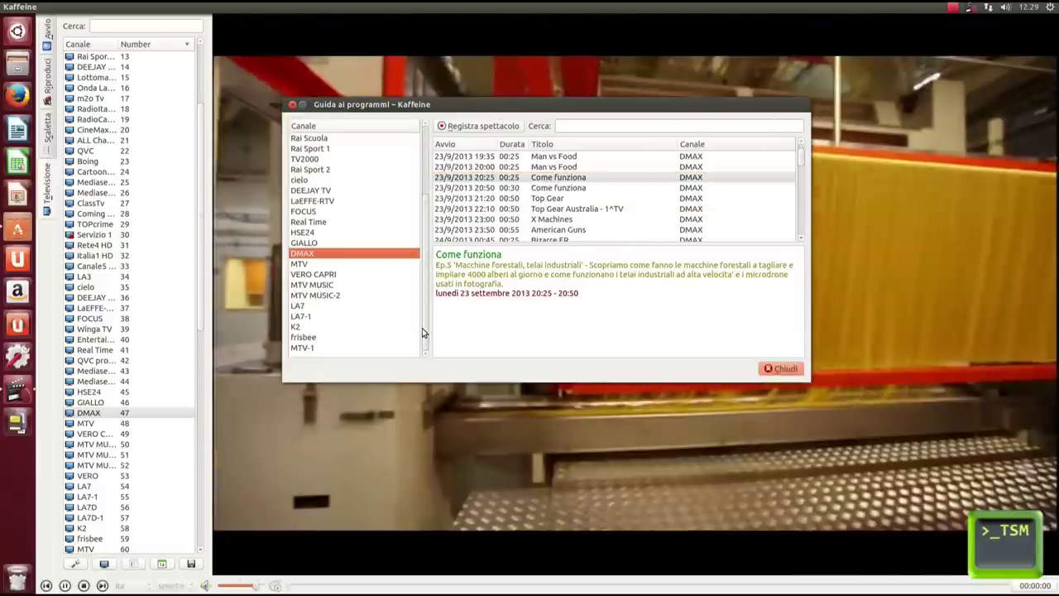
{"action": "left_click", "coordinate": [777, 369]}
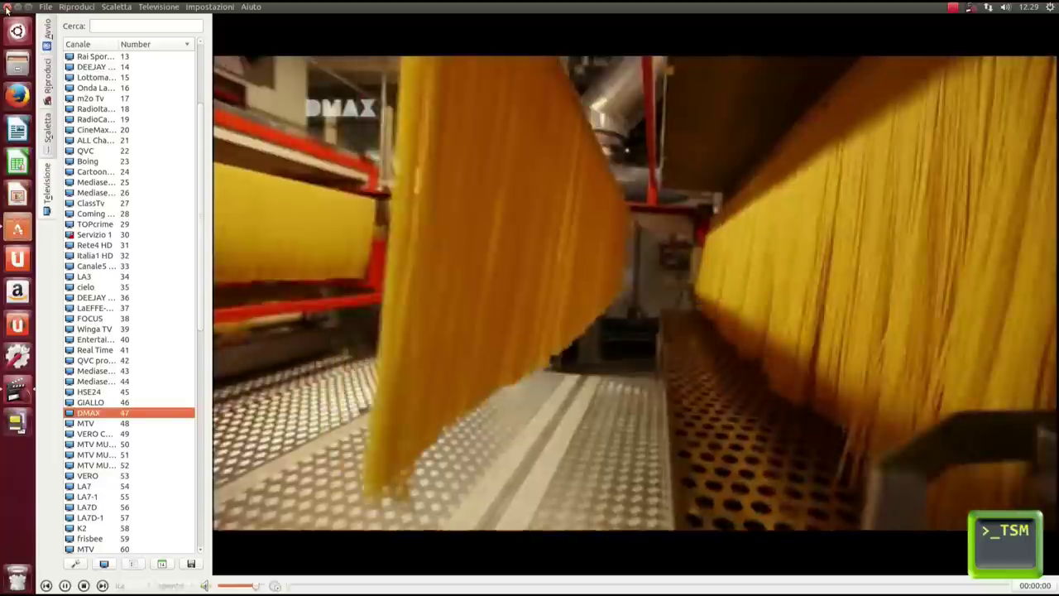
Close Kaffeine and play the recording "Come e' fatto il cibo.m2t" from the Home folder, skipping ahead before closing the video player
{"action": "left_click", "coordinate": [7, 8]}
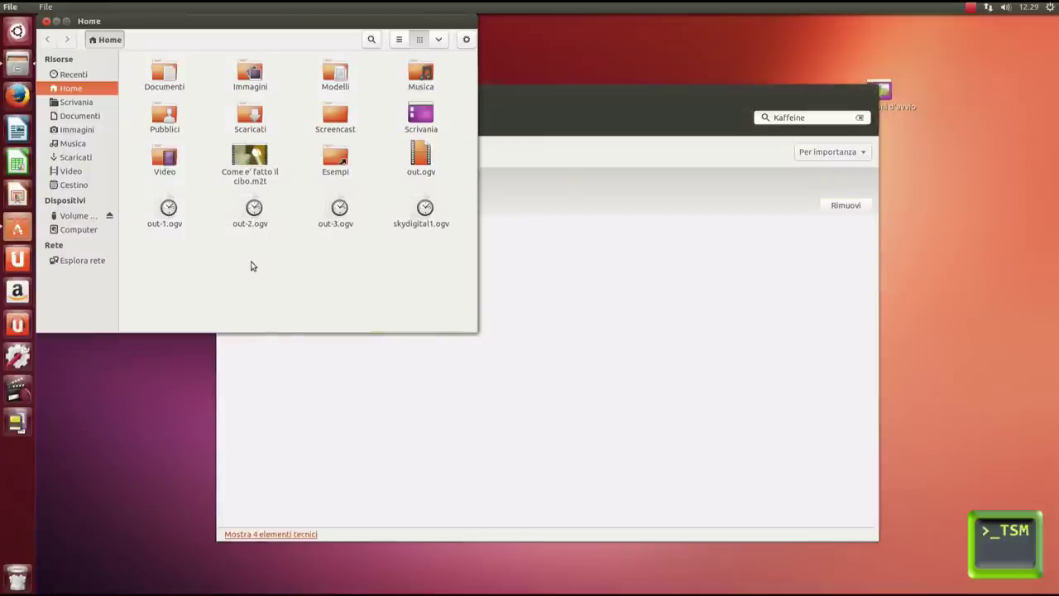
{"action": "left_click", "coordinate": [243, 160]}
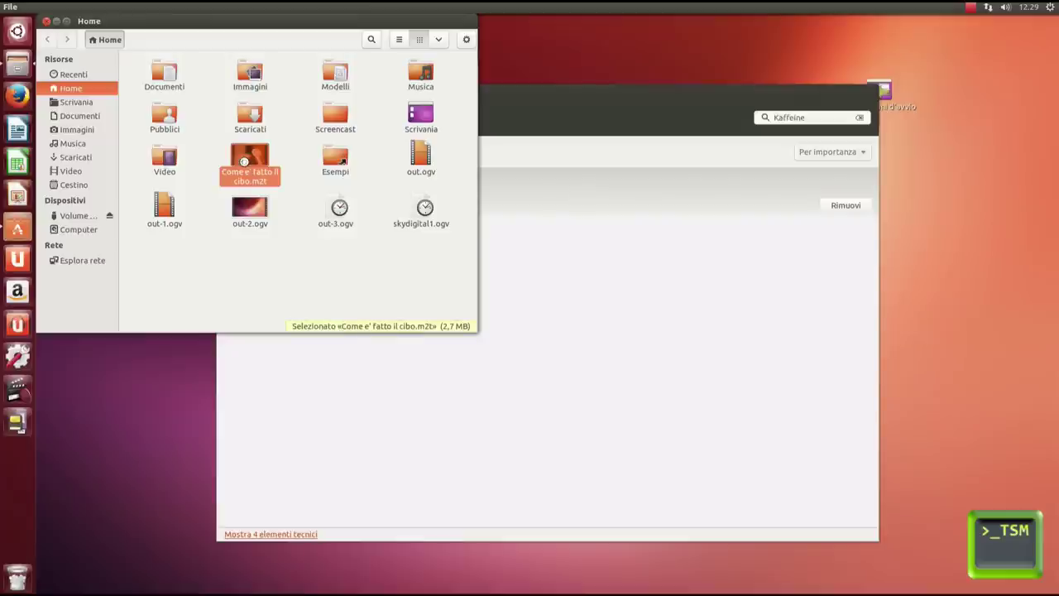
{"action": "double_click", "coordinate": [243, 160]}
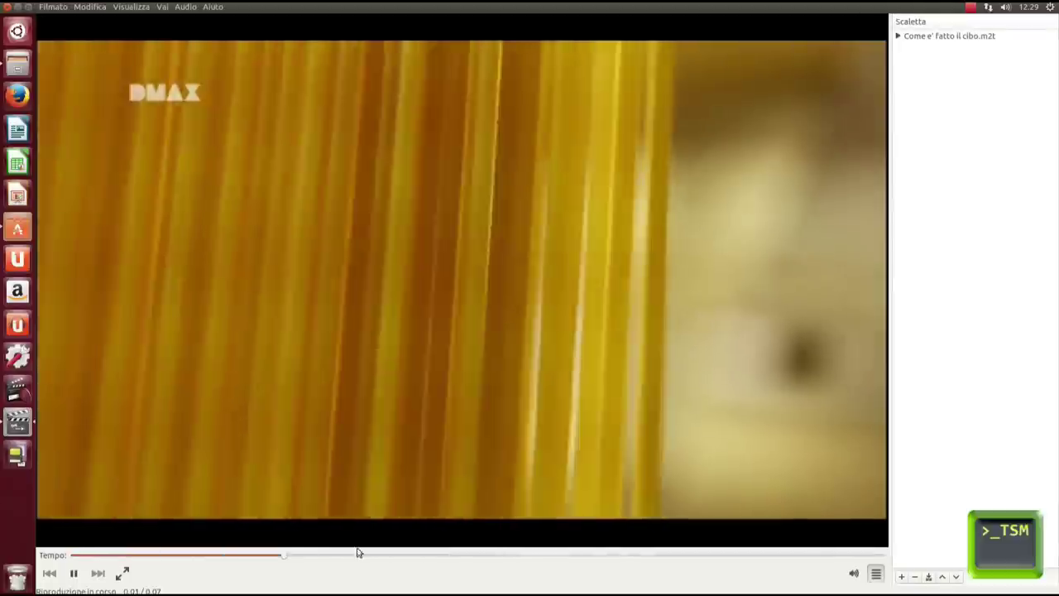
{"action": "left_click_drag", "start_coordinate": [357, 552], "coordinate": [484, 555]}
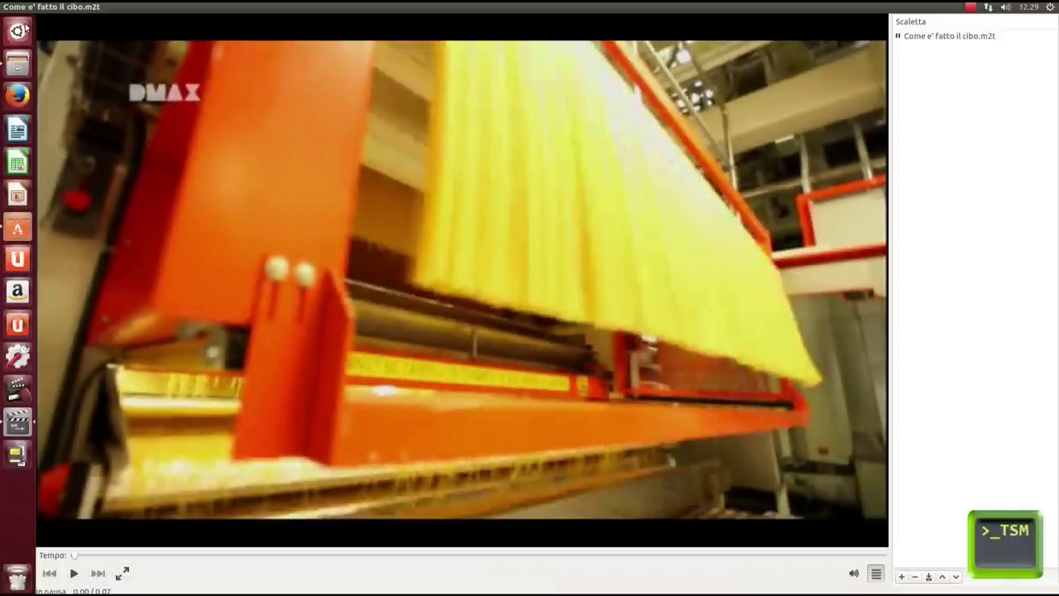
{"action": "left_click", "coordinate": [8, 7]}
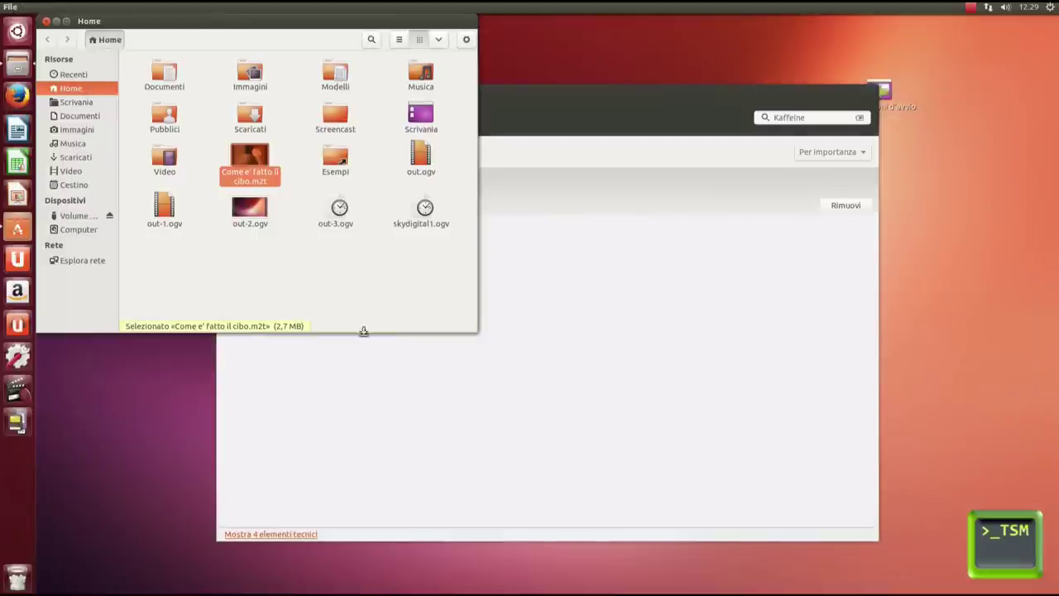
Bring the Ubuntu Software Center window to the front and clear it from the desktop
{"action": "left_click", "coordinate": [403, 445]}
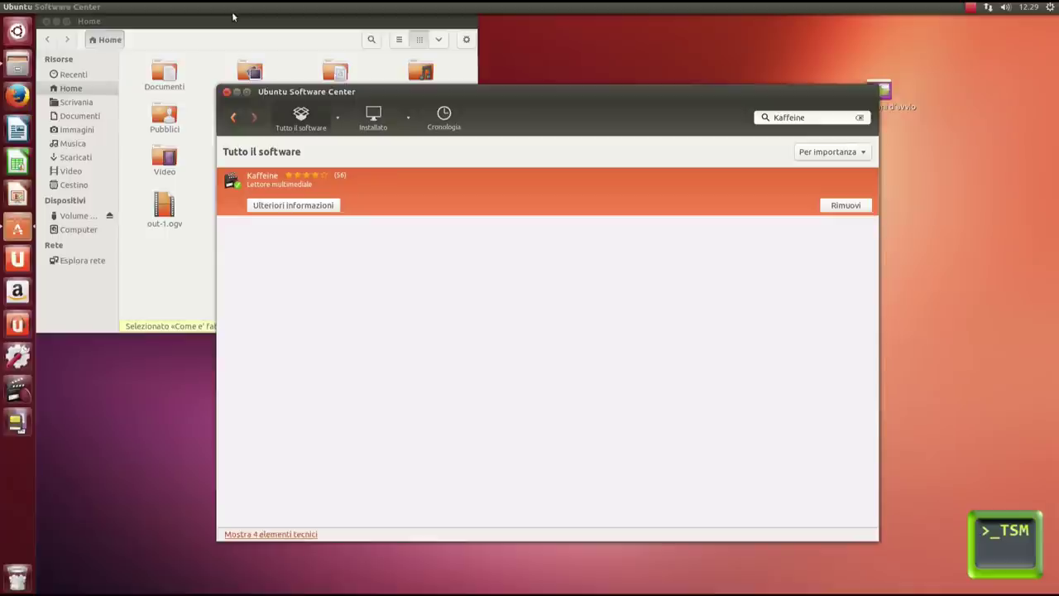
{"action": "left_click", "coordinate": [235, 93]}
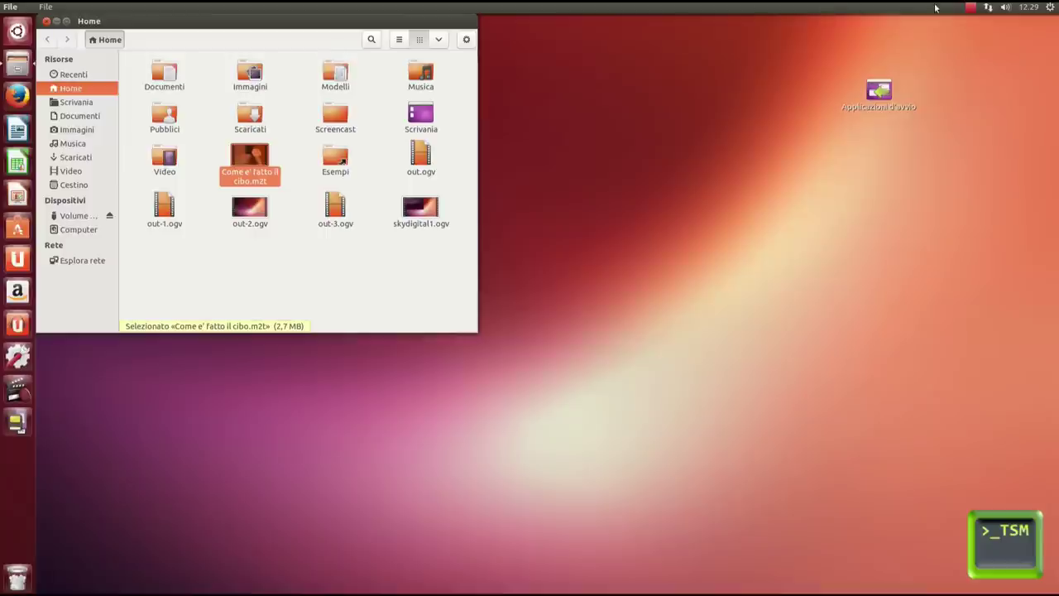
{"action": "left_click", "coordinate": [969, 7]}
{"action": "left_click", "coordinate": [943, 36]}
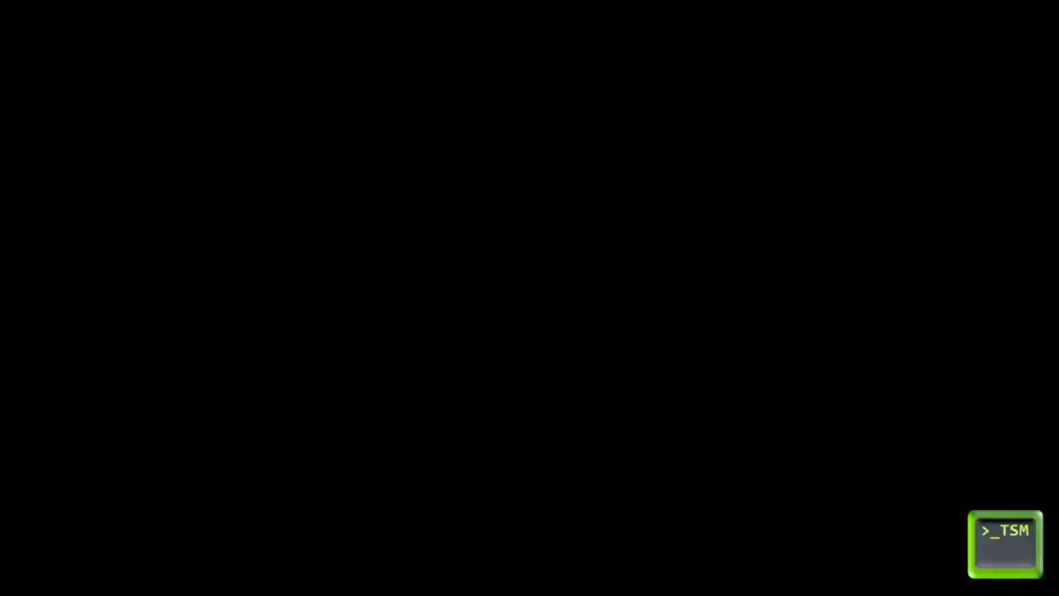